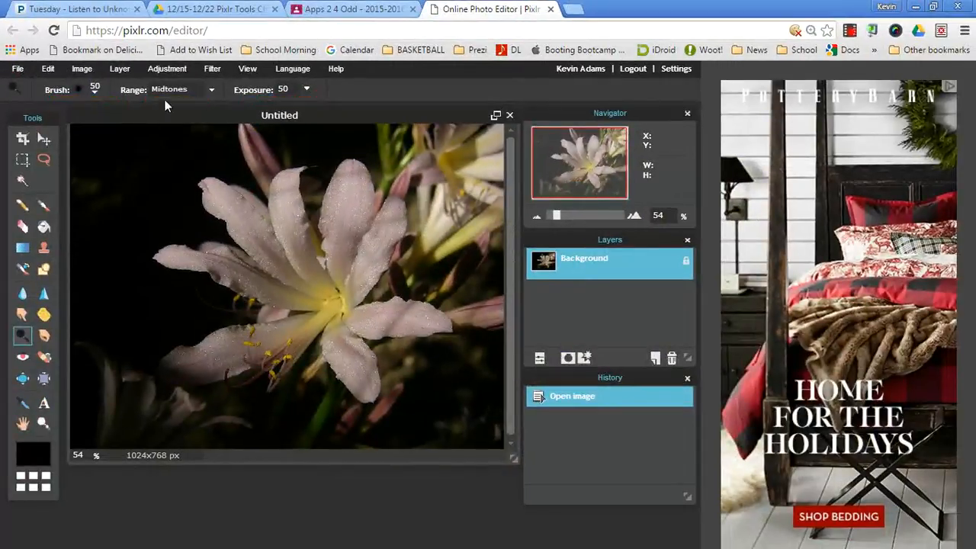
- Set the Dodge tool to Highlights with a soft 70 brush and lighten all the petals of the central flower
{"action": "left_click", "coordinate": [178, 92]}
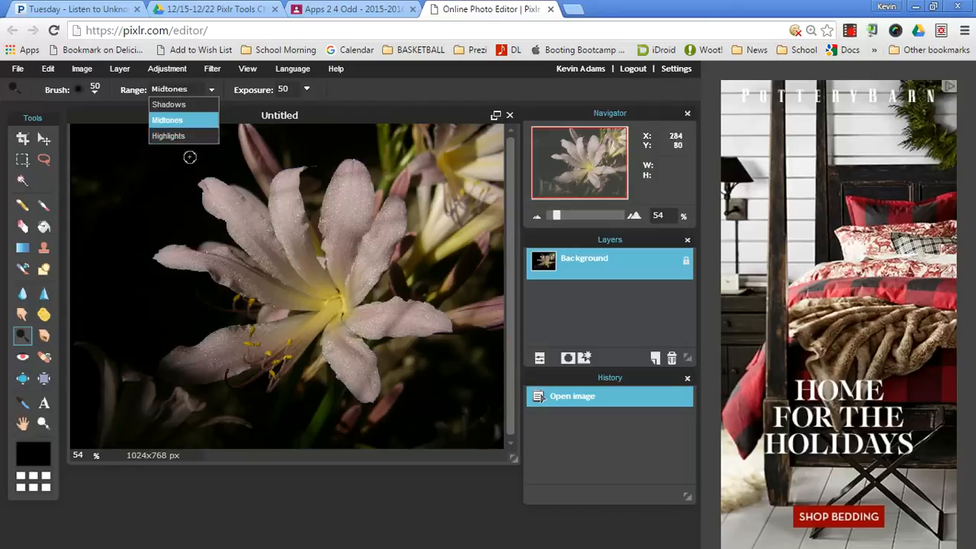
{"action": "left_click", "coordinate": [173, 138]}
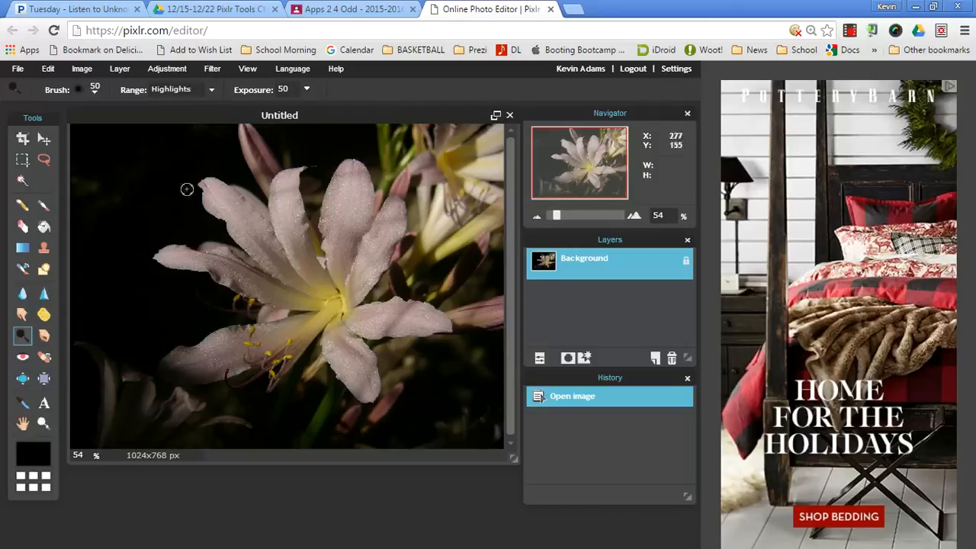
{"action": "left_click", "coordinate": [87, 90]}
{"action": "left_click", "coordinate": [250, 162]}
{"action": "mouse_move", "coordinate": [226, 188]}
{"action": "left_mouse_down"}
{"action": "mouse_move", "coordinate": [221, 219]}
{"action": "mouse_move", "coordinate": [284, 213]}
{"action": "mouse_move", "coordinate": [283, 174]}
{"action": "mouse_move", "coordinate": [289, 179]}
{"action": "mouse_move", "coordinate": [279, 259]}
{"action": "mouse_move", "coordinate": [149, 256]}
{"action": "mouse_move", "coordinate": [194, 253]}
{"action": "mouse_move", "coordinate": [292, 301]}
{"action": "mouse_move", "coordinate": [323, 289]}
{"action": "mouse_move", "coordinate": [343, 238]}
{"action": "mouse_move", "coordinate": [344, 196]}
{"action": "mouse_move", "coordinate": [359, 179]}
{"action": "mouse_move", "coordinate": [374, 240]}
{"action": "mouse_move", "coordinate": [359, 290]}
{"action": "mouse_move", "coordinate": [336, 309]}
{"action": "mouse_move", "coordinate": [329, 335]}
{"action": "mouse_move", "coordinate": [369, 325]}
{"action": "mouse_move", "coordinate": [358, 313]}
{"action": "mouse_move", "coordinate": [409, 324]}
{"action": "mouse_move", "coordinate": [331, 359]}
{"action": "mouse_move", "coordinate": [364, 380]}
{"action": "mouse_move", "coordinate": [315, 334]}
{"action": "mouse_move", "coordinate": [327, 311]}
{"action": "mouse_move", "coordinate": [170, 363]}
{"action": "mouse_move", "coordinate": [263, 372]}
{"action": "left_mouse_up"}
{"action": "left_click_drag", "start_coordinate": [299, 338], "coordinate": [301, 340]}
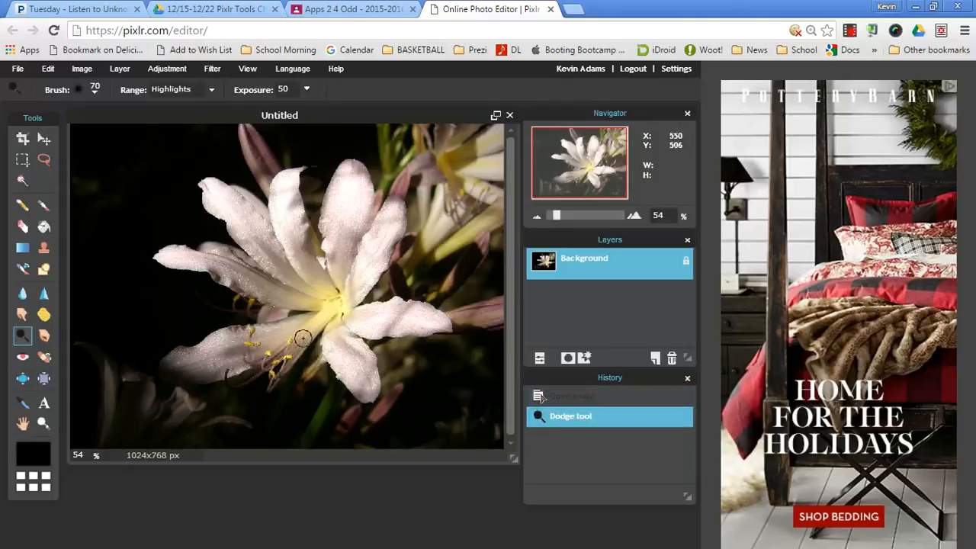
- Set the Dodge range to Shadows, lighten the dark background around the flower's upper petals, and undo the stroke
{"action": "left_click", "coordinate": [197, 92]}
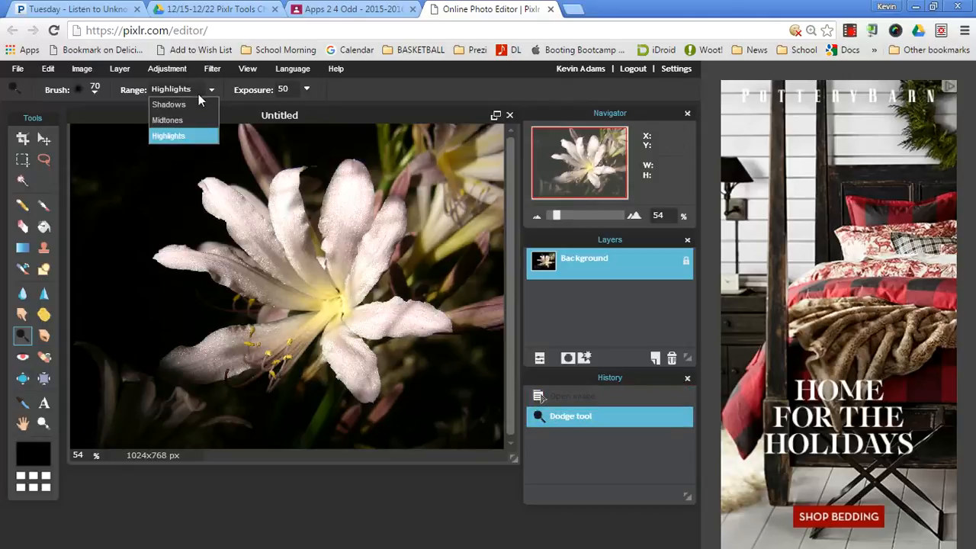
{"action": "left_click", "coordinate": [195, 105]}
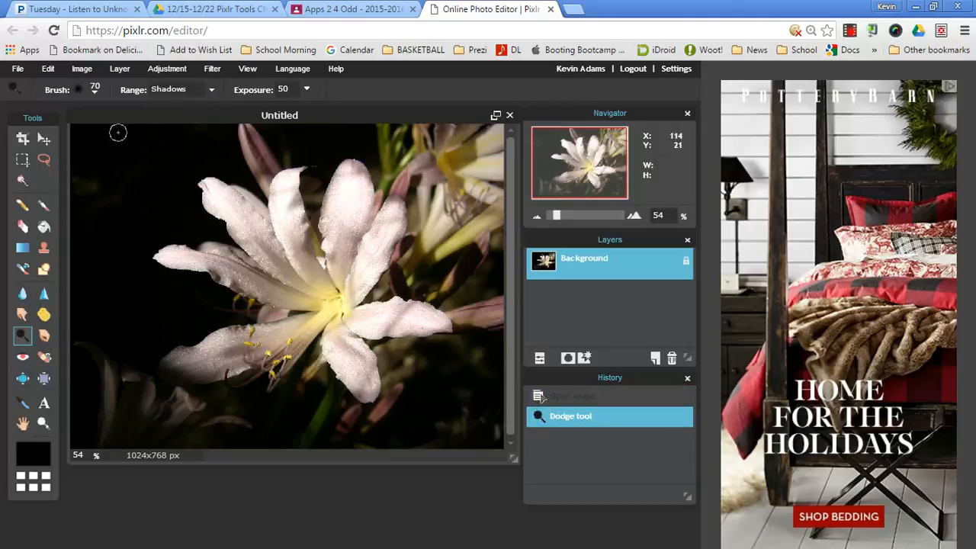
{"action": "mouse_move", "coordinate": [109, 132]}
{"action": "left_mouse_down"}
{"action": "mouse_move", "coordinate": [77, 140]}
{"action": "mouse_move", "coordinate": [208, 131]}
{"action": "mouse_move", "coordinate": [72, 148]}
{"action": "mouse_move", "coordinate": [127, 155]}
{"action": "mouse_move", "coordinate": [129, 165]}
{"action": "mouse_move", "coordinate": [79, 203]}
{"action": "mouse_move", "coordinate": [126, 207]}
{"action": "mouse_move", "coordinate": [206, 163]}
{"action": "mouse_move", "coordinate": [176, 142]}
{"action": "mouse_move", "coordinate": [167, 146]}
{"action": "mouse_move", "coordinate": [214, 153]}
{"action": "mouse_move", "coordinate": [210, 139]}
{"action": "mouse_move", "coordinate": [241, 128]}
{"action": "mouse_move", "coordinate": [232, 153]}
{"action": "mouse_move", "coordinate": [241, 170]}
{"action": "mouse_move", "coordinate": [219, 157]}
{"action": "mouse_move", "coordinate": [248, 182]}
{"action": "mouse_move", "coordinate": [214, 165]}
{"action": "mouse_move", "coordinate": [179, 201]}
{"action": "mouse_move", "coordinate": [99, 202]}
{"action": "mouse_move", "coordinate": [84, 220]}
{"action": "mouse_move", "coordinate": [99, 210]}
{"action": "mouse_move", "coordinate": [157, 217]}
{"action": "mouse_move", "coordinate": [179, 201]}
{"action": "mouse_move", "coordinate": [213, 225]}
{"action": "mouse_move", "coordinate": [193, 221]}
{"action": "mouse_move", "coordinate": [130, 241]}
{"action": "mouse_move", "coordinate": [86, 219]}
{"action": "mouse_move", "coordinate": [112, 230]}
{"action": "mouse_move", "coordinate": [215, 228]}
{"action": "left_mouse_up"}
{"action": "key", "text": "ctrl+z"}
- Keep the Dodge range on Shadows and revert the flower photo to its original opened state
{"action": "left_click", "coordinate": [199, 90]}
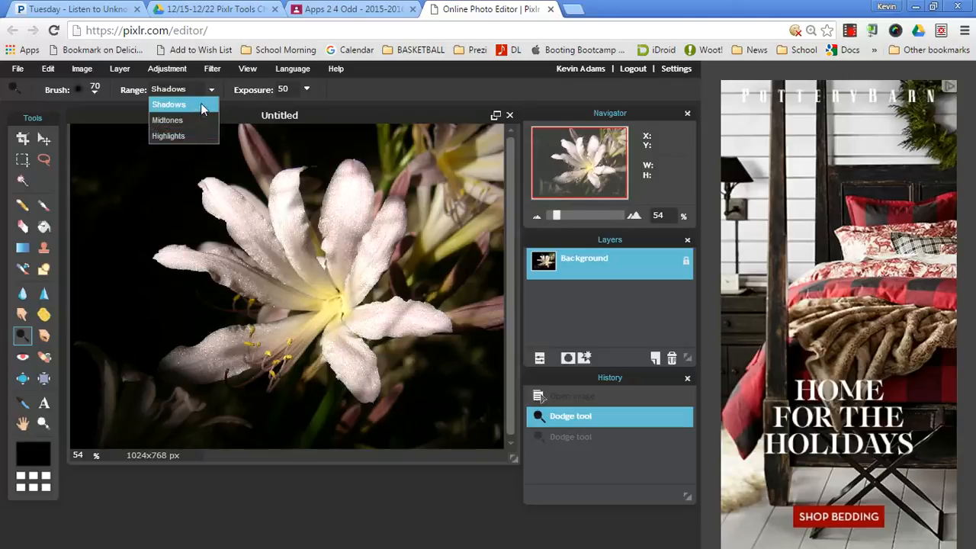
{"action": "left_click", "coordinate": [203, 107]}
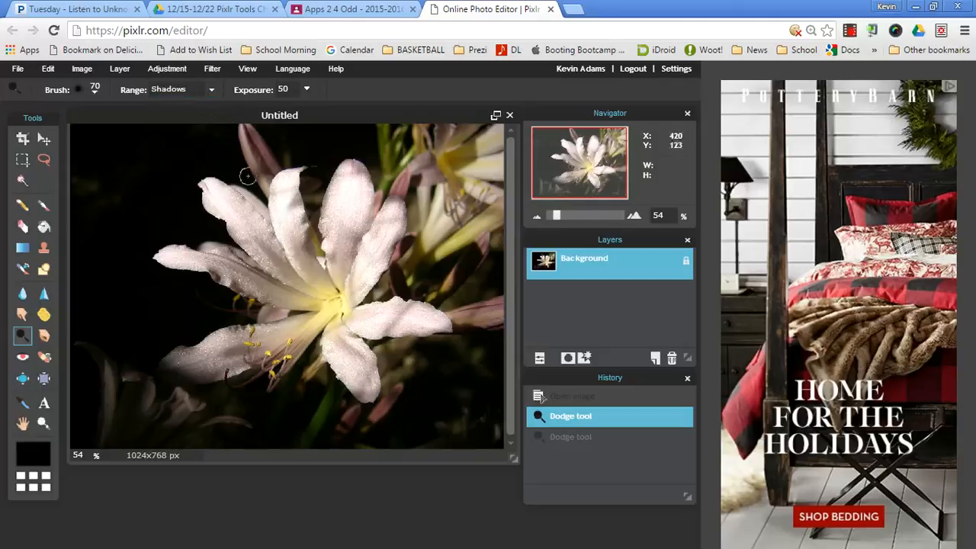
{"action": "left_click", "coordinate": [557, 396]}
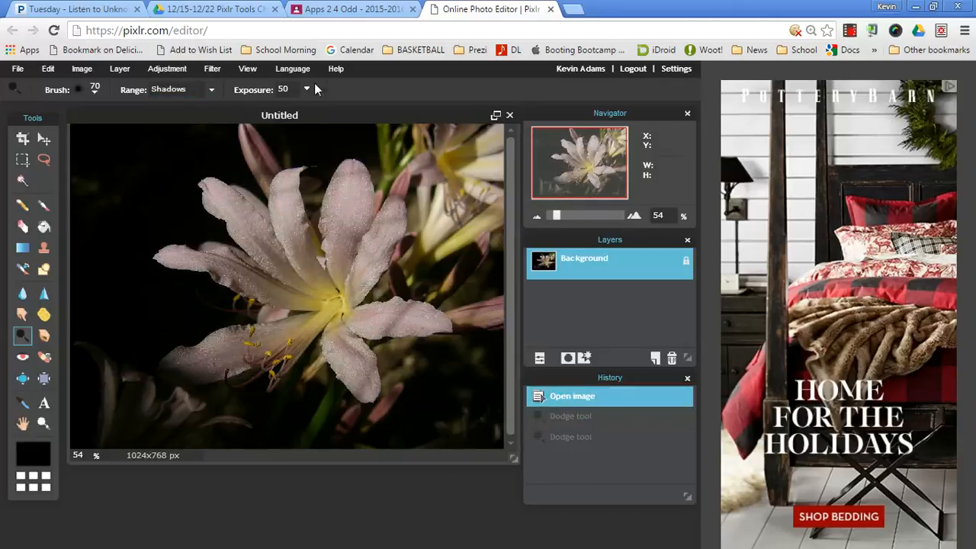
- Set the Dodge exposure to 68, try lightening shadows across the flower's upper petals, and undo the stroke
{"action": "left_click", "coordinate": [307, 88]}
{"action": "left_click_drag", "start_coordinate": [270, 111], "coordinate": [282, 111]}
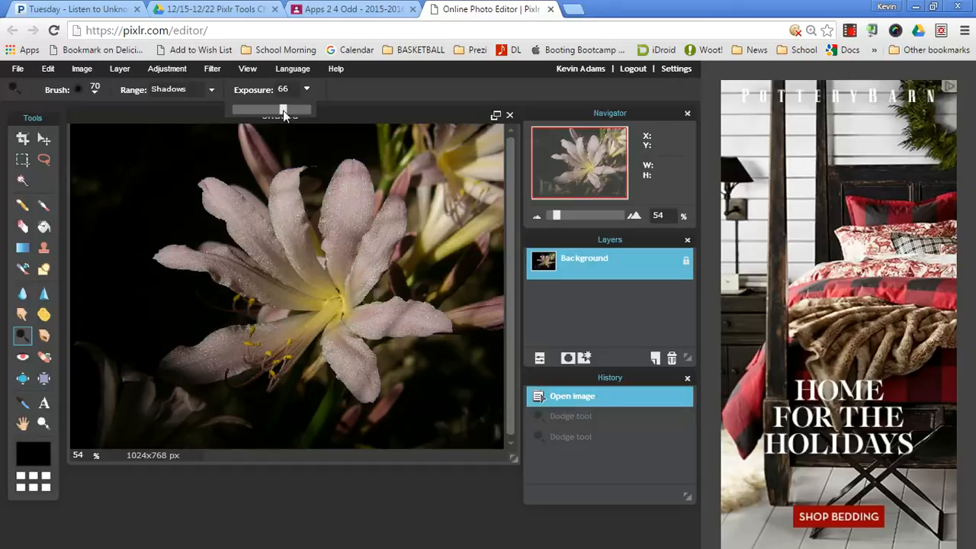
{"action": "left_click", "coordinate": [345, 115]}
{"action": "mouse_move", "coordinate": [296, 177]}
{"action": "left_mouse_down"}
{"action": "mouse_move", "coordinate": [271, 197]}
{"action": "mouse_move", "coordinate": [284, 207]}
{"action": "mouse_move", "coordinate": [283, 263]}
{"action": "mouse_move", "coordinate": [292, 276]}
{"action": "mouse_move", "coordinate": [310, 259]}
{"action": "mouse_move", "coordinate": [301, 266]}
{"action": "mouse_move", "coordinate": [319, 296]}
{"action": "mouse_move", "coordinate": [335, 290]}
{"action": "mouse_move", "coordinate": [329, 240]}
{"action": "mouse_move", "coordinate": [359, 182]}
{"action": "mouse_move", "coordinate": [347, 240]}
{"action": "left_mouse_up"}
{"action": "key", "text": "ctrl+z"}
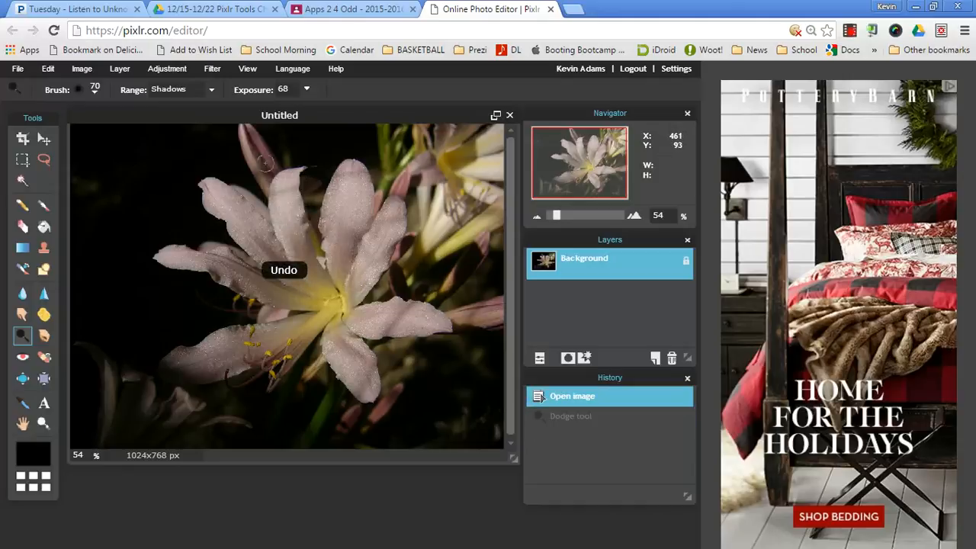
- Set the Dodge range to Highlights, try the stronger exposure on the upper petals, and undo the stroke
{"action": "left_click", "coordinate": [211, 89]}
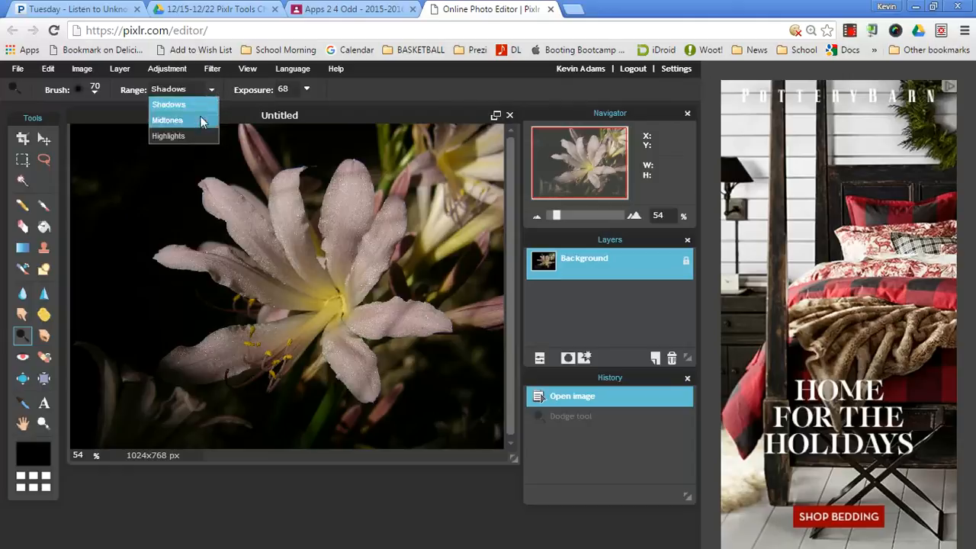
{"action": "left_click", "coordinate": [204, 136]}
{"action": "mouse_move", "coordinate": [271, 186]}
{"action": "left_mouse_down"}
{"action": "mouse_move", "coordinate": [289, 171]}
{"action": "mouse_move", "coordinate": [315, 277]}
{"action": "mouse_move", "coordinate": [330, 284]}
{"action": "mouse_move", "coordinate": [336, 216]}
{"action": "mouse_move", "coordinate": [352, 188]}
{"action": "mouse_move", "coordinate": [339, 179]}
{"action": "mouse_move", "coordinate": [360, 164]}
{"action": "mouse_move", "coordinate": [368, 197]}
{"action": "mouse_move", "coordinate": [351, 220]}
{"action": "left_mouse_up"}
{"action": "key", "text": "ctrl+z"}
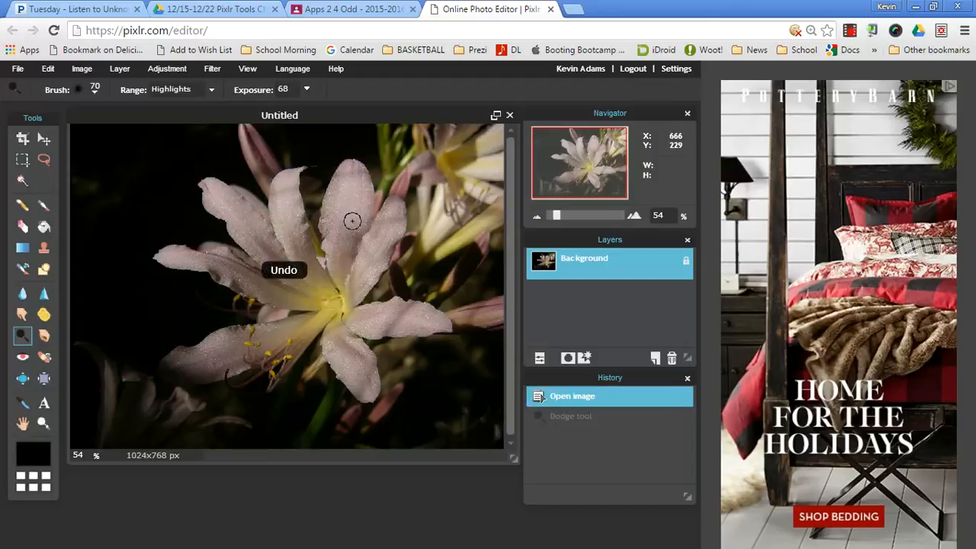
- Close the flower image and open the overexposed Bono portrait from its URL, copied from the Google Classroom post
{"action": "left_click", "coordinate": [508, 114]}
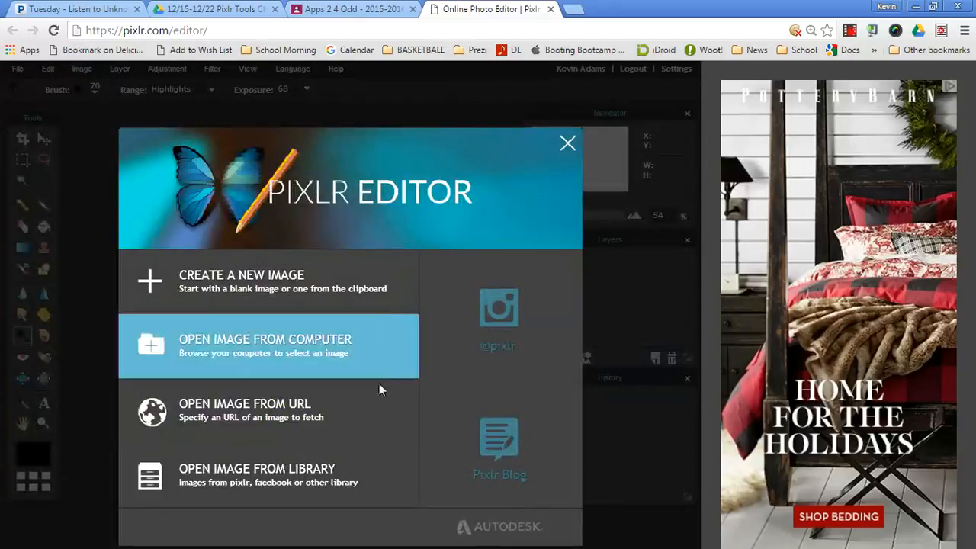
{"action": "left_click", "coordinate": [346, 10]}
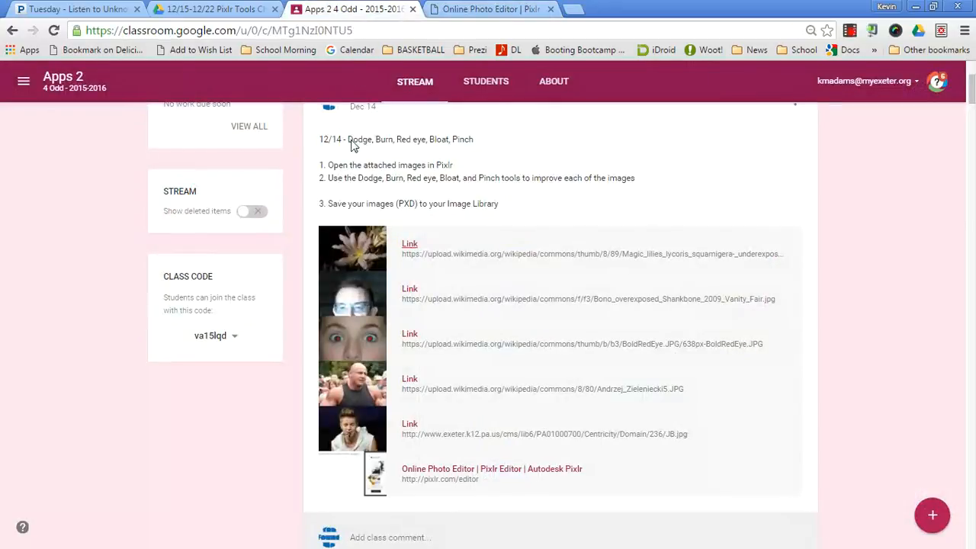
{"action": "right_click", "coordinate": [408, 294]}
{"action": "left_click", "coordinate": [446, 363]}
{"action": "key", "text": "ctrl+Tab"}
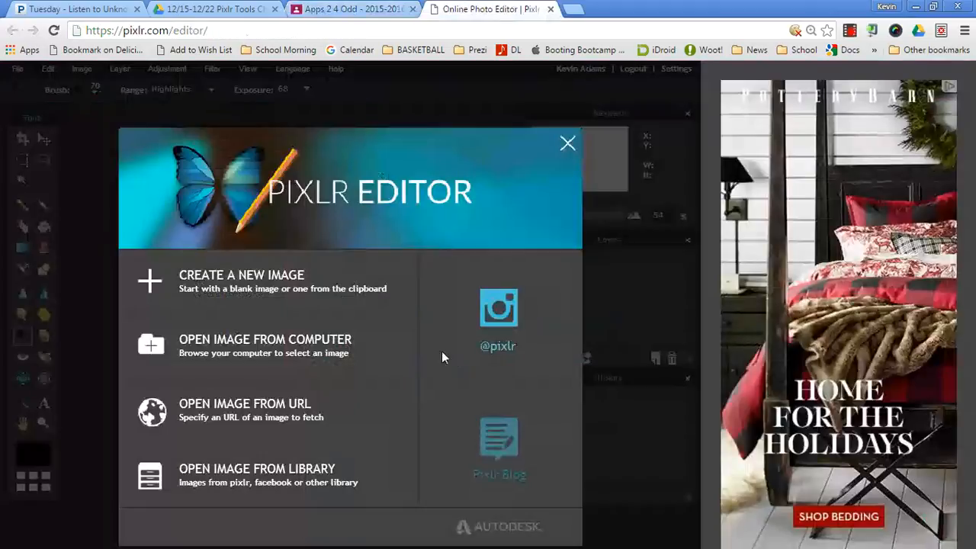
{"action": "left_click", "coordinate": [330, 394]}
{"action": "key", "text": "ctrl+v"}
{"action": "key", "text": "Return"}
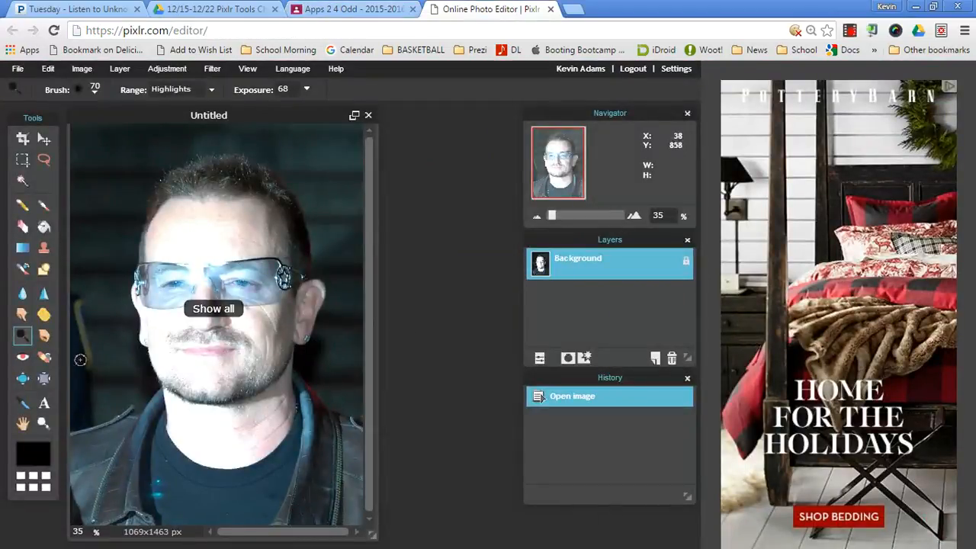
- Activate the Burn tool with the soft 150 brush
{"action": "left_click", "coordinate": [43, 335]}
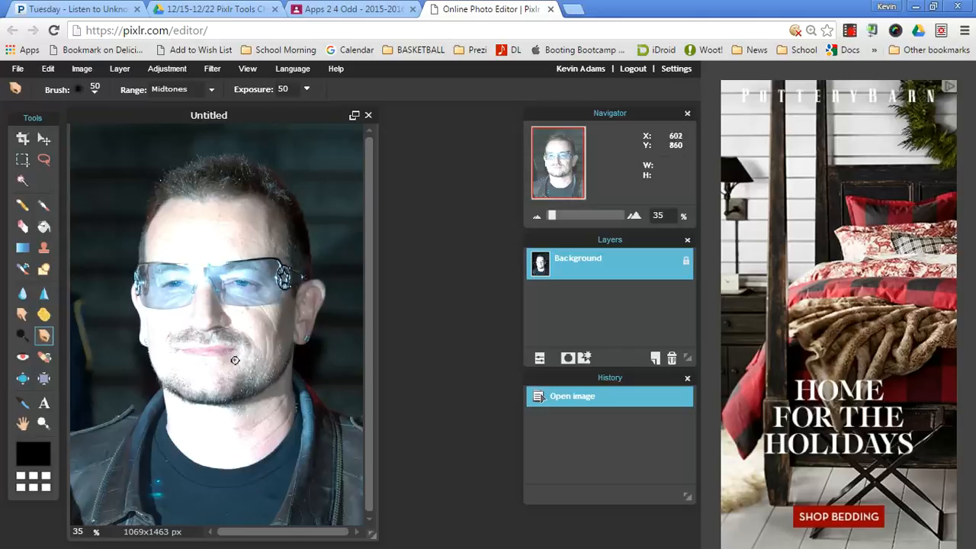
{"action": "left_click", "coordinate": [93, 90]}
{"action": "left_click", "coordinate": [299, 161]}
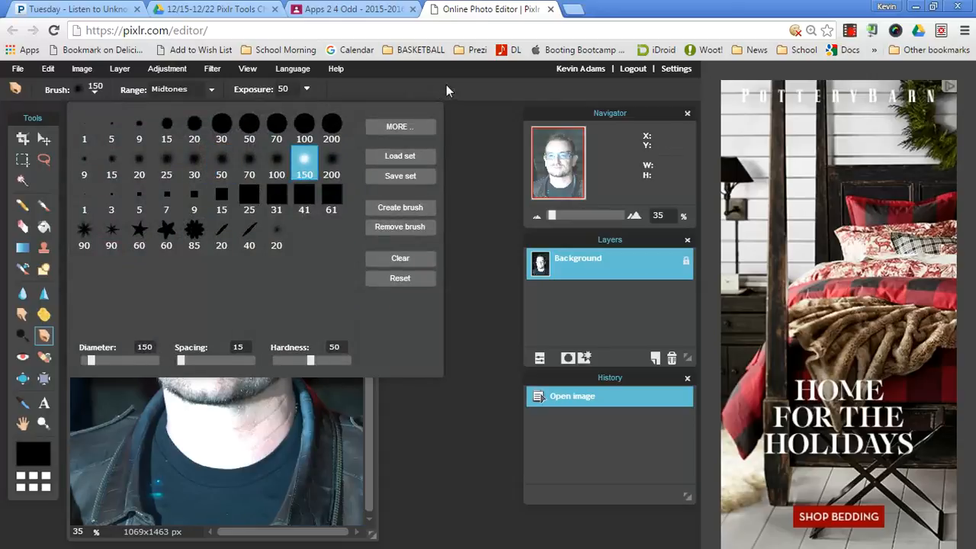
- Try burning the face and ear with the Midtones range at exposure 50, and undo the stroke
{"action": "mouse_move", "coordinate": [230, 212]}
{"action": "left_mouse_down"}
{"action": "mouse_move", "coordinate": [283, 225]}
{"action": "mouse_move", "coordinate": [297, 307]}
{"action": "mouse_move", "coordinate": [263, 365]}
{"action": "mouse_move", "coordinate": [260, 357]}
{"action": "mouse_move", "coordinate": [224, 369]}
{"action": "mouse_move", "coordinate": [161, 341]}
{"action": "mouse_move", "coordinate": [159, 375]}
{"action": "mouse_move", "coordinate": [262, 363]}
{"action": "left_mouse_up"}
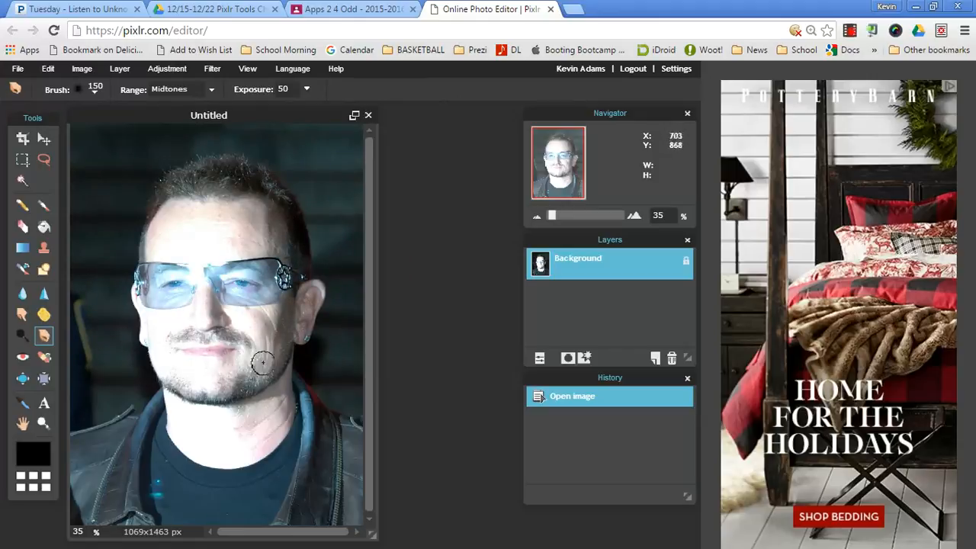
{"action": "left_click_drag", "start_coordinate": [292, 313], "coordinate": [310, 302]}
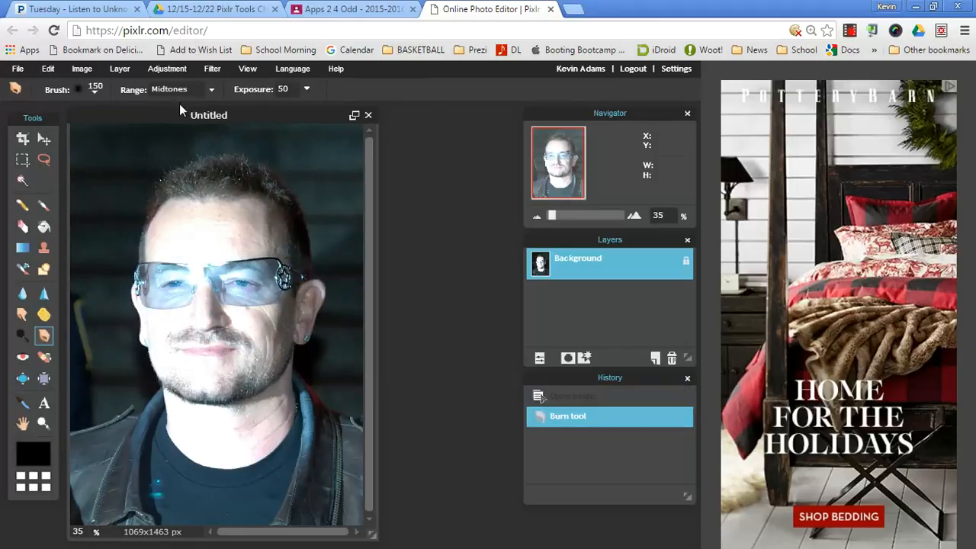
{"action": "key", "text": "ctrl+z"}
- Set the Burn range to Highlights, try darkening the forehead at exposure 50, and undo the stroke
{"action": "left_click", "coordinate": [211, 89]}
{"action": "left_click", "coordinate": [197, 135]}
{"action": "mouse_move", "coordinate": [203, 206]}
{"action": "left_mouse_down"}
{"action": "mouse_move", "coordinate": [177, 244]}
{"action": "mouse_move", "coordinate": [231, 219]}
{"action": "mouse_move", "coordinate": [237, 241]}
{"action": "mouse_move", "coordinate": [281, 230]}
{"action": "left_mouse_up"}
{"action": "key", "text": "ctrl+z"}
- Reduce the Burn exposure to 15 and darken the highlights over the whole face and neck
{"action": "left_click", "coordinate": [305, 90]}
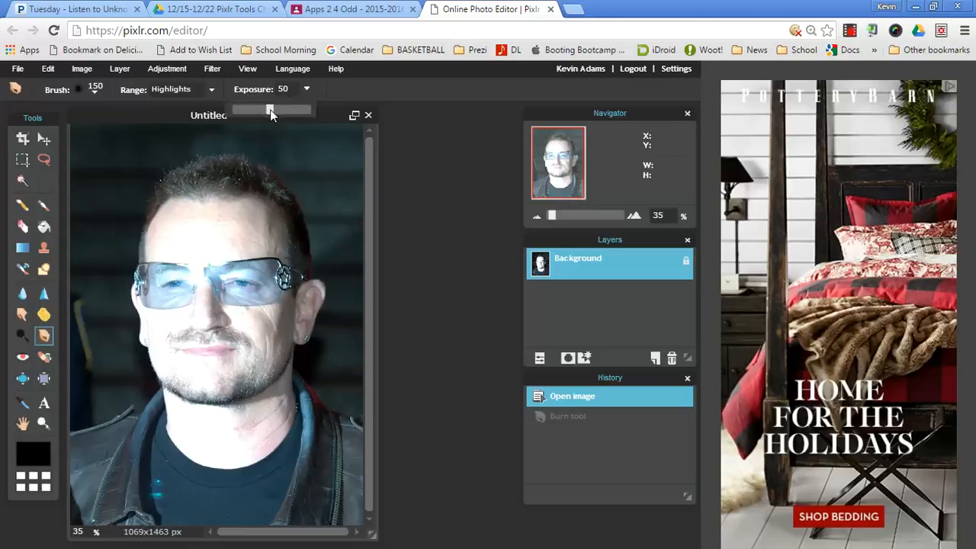
{"action": "left_click_drag", "start_coordinate": [252, 114], "coordinate": [247, 113]}
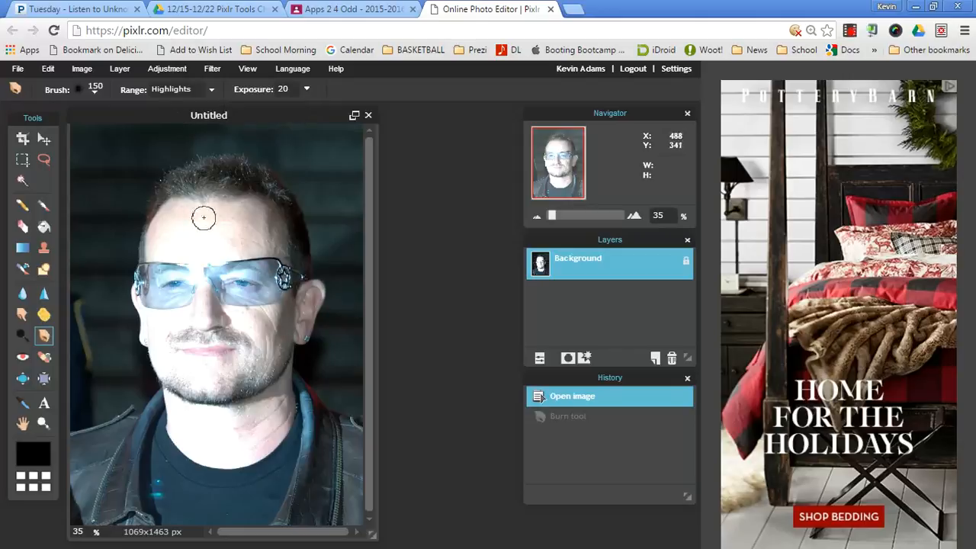
{"action": "left_click", "coordinate": [305, 90]}
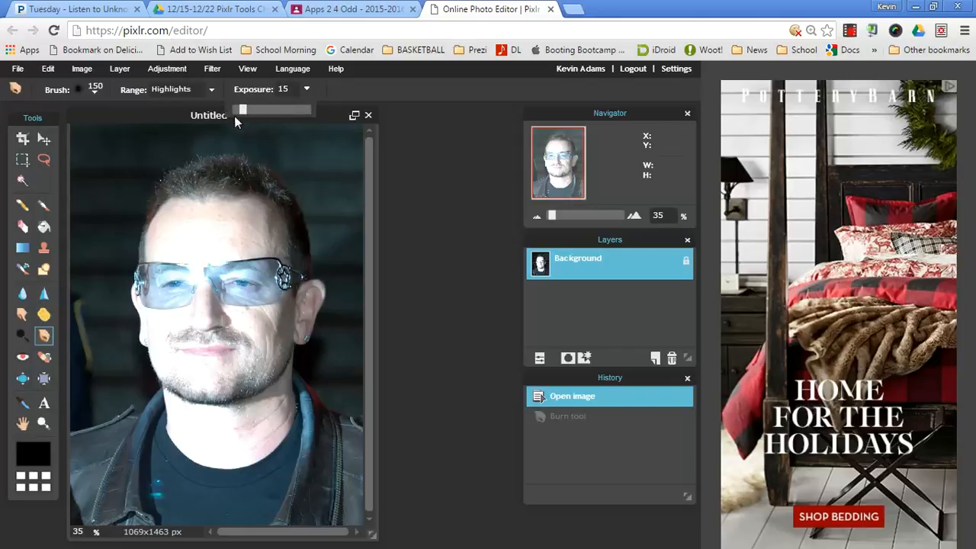
{"action": "mouse_move", "coordinate": [237, 223]}
{"action": "left_mouse_down"}
{"action": "mouse_move", "coordinate": [191, 218]}
{"action": "mouse_move", "coordinate": [149, 252]}
{"action": "mouse_move", "coordinate": [276, 252]}
{"action": "mouse_move", "coordinate": [281, 312]}
{"action": "mouse_move", "coordinate": [297, 308]}
{"action": "mouse_move", "coordinate": [251, 311]}
{"action": "mouse_move", "coordinate": [195, 279]}
{"action": "mouse_move", "coordinate": [134, 295]}
{"action": "mouse_move", "coordinate": [207, 322]}
{"action": "mouse_move", "coordinate": [152, 366]}
{"action": "mouse_move", "coordinate": [211, 392]}
{"action": "mouse_move", "coordinate": [255, 381]}
{"action": "mouse_move", "coordinate": [178, 434]}
{"action": "mouse_move", "coordinate": [242, 455]}
{"action": "mouse_move", "coordinate": [270, 407]}
{"action": "mouse_move", "coordinate": [258, 455]}
{"action": "left_mouse_up"}
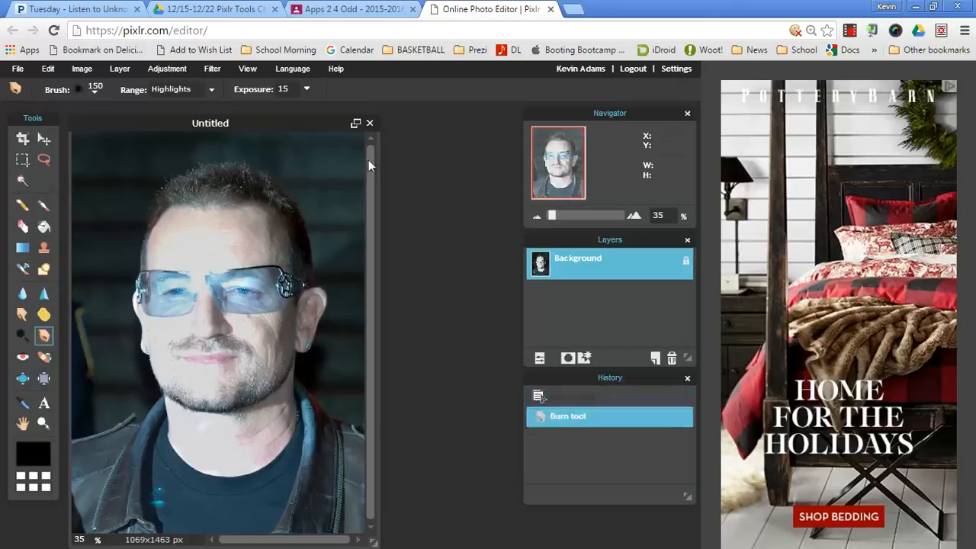
- Set the Burn range to Shadows and darken the hair, background and jacket in the portrait
{"action": "left_click_drag", "start_coordinate": [305, 128], "coordinate": [304, 117]}
{"action": "left_click", "coordinate": [212, 90]}
{"action": "left_click", "coordinate": [202, 103]}
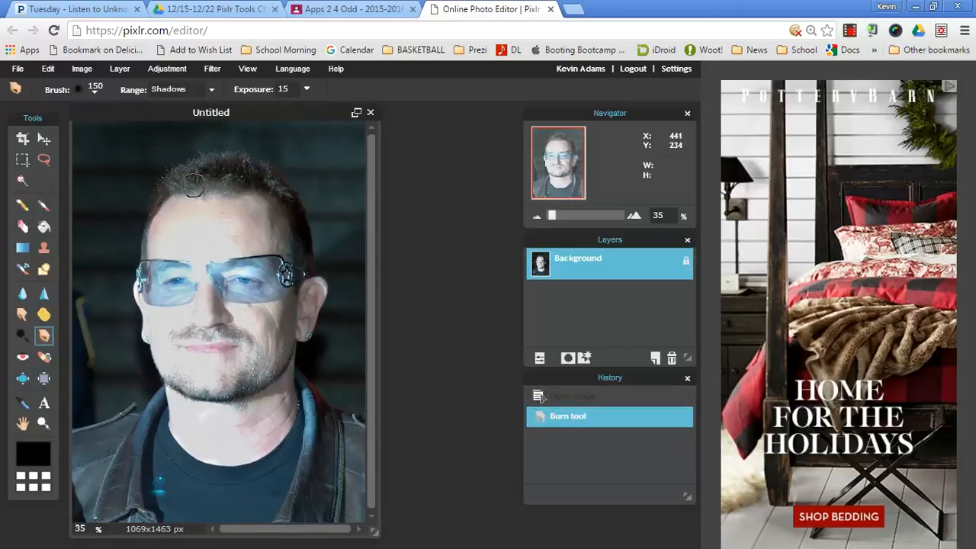
{"action": "mouse_move", "coordinate": [180, 182]}
{"action": "left_mouse_down"}
{"action": "mouse_move", "coordinate": [222, 194]}
{"action": "mouse_move", "coordinate": [248, 182]}
{"action": "mouse_move", "coordinate": [276, 194]}
{"action": "mouse_move", "coordinate": [303, 250]}
{"action": "mouse_move", "coordinate": [315, 313]}
{"action": "mouse_move", "coordinate": [331, 284]}
{"action": "mouse_move", "coordinate": [292, 373]}
{"action": "mouse_move", "coordinate": [300, 366]}
{"action": "mouse_move", "coordinate": [321, 450]}
{"action": "mouse_move", "coordinate": [308, 524]}
{"action": "mouse_move", "coordinate": [358, 429]}
{"action": "left_mouse_up"}
{"action": "mouse_move", "coordinate": [296, 517]}
{"action": "left_mouse_down"}
{"action": "mouse_move", "coordinate": [299, 425]}
{"action": "mouse_move", "coordinate": [258, 513]}
{"action": "mouse_move", "coordinate": [151, 452]}
{"action": "mouse_move", "coordinate": [151, 426]}
{"action": "mouse_move", "coordinate": [169, 496]}
{"action": "mouse_move", "coordinate": [225, 525]}
{"action": "mouse_move", "coordinate": [73, 454]}
{"action": "mouse_move", "coordinate": [126, 414]}
{"action": "mouse_move", "coordinate": [113, 477]}
{"action": "mouse_move", "coordinate": [74, 510]}
{"action": "mouse_move", "coordinate": [84, 392]}
{"action": "mouse_move", "coordinate": [69, 381]}
{"action": "mouse_move", "coordinate": [84, 334]}
{"action": "mouse_move", "coordinate": [100, 345]}
{"action": "mouse_move", "coordinate": [96, 368]}
{"action": "mouse_move", "coordinate": [117, 390]}
{"action": "mouse_move", "coordinate": [134, 381]}
{"action": "mouse_move", "coordinate": [138, 397]}
{"action": "mouse_move", "coordinate": [141, 305]}
{"action": "mouse_move", "coordinate": [128, 288]}
{"action": "mouse_move", "coordinate": [128, 236]}
{"action": "mouse_move", "coordinate": [144, 164]}
{"action": "mouse_move", "coordinate": [93, 179]}
{"action": "mouse_move", "coordinate": [93, 125]}
{"action": "mouse_move", "coordinate": [109, 175]}
{"action": "mouse_move", "coordinate": [117, 163]}
{"action": "mouse_move", "coordinate": [102, 144]}
{"action": "mouse_move", "coordinate": [190, 123]}
{"action": "mouse_move", "coordinate": [176, 130]}
{"action": "mouse_move", "coordinate": [196, 155]}
{"action": "mouse_move", "coordinate": [224, 133]}
{"action": "mouse_move", "coordinate": [331, 138]}
{"action": "mouse_move", "coordinate": [291, 165]}
{"action": "mouse_move", "coordinate": [283, 157]}
{"action": "mouse_move", "coordinate": [329, 204]}
{"action": "mouse_move", "coordinate": [321, 199]}
{"action": "mouse_move", "coordinate": [334, 163]}
{"action": "mouse_move", "coordinate": [352, 250]}
{"action": "mouse_move", "coordinate": [359, 236]}
{"action": "mouse_move", "coordinate": [352, 366]}
{"action": "mouse_move", "coordinate": [337, 369]}
{"action": "mouse_move", "coordinate": [356, 404]}
{"action": "left_mouse_up"}
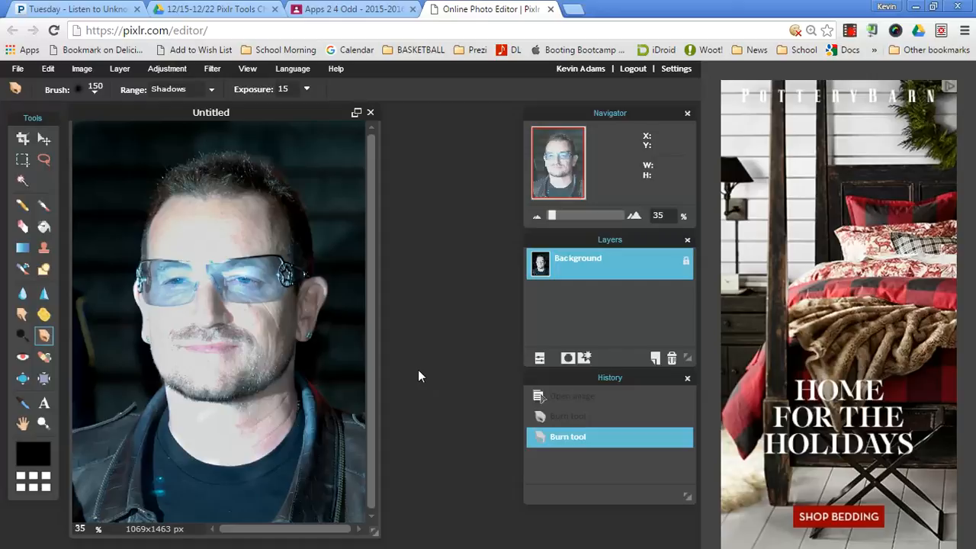
- Close the portrait without saving and open the BoldRedEye.JPG image from its URL, copied from the Google Classroom post
{"action": "left_click", "coordinate": [371, 112]}
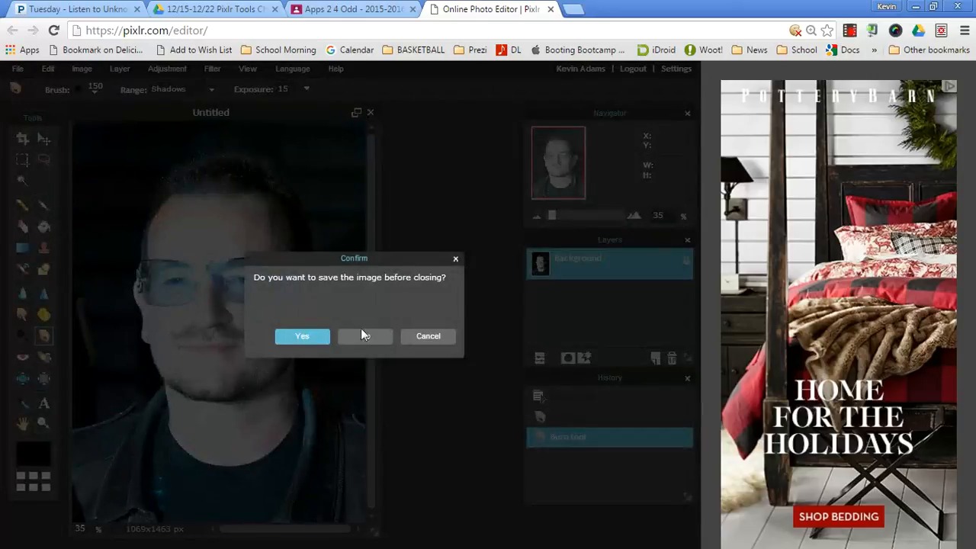
{"action": "left_click", "coordinate": [362, 335]}
{"action": "key", "text": "ctrl+shift+Tab"}
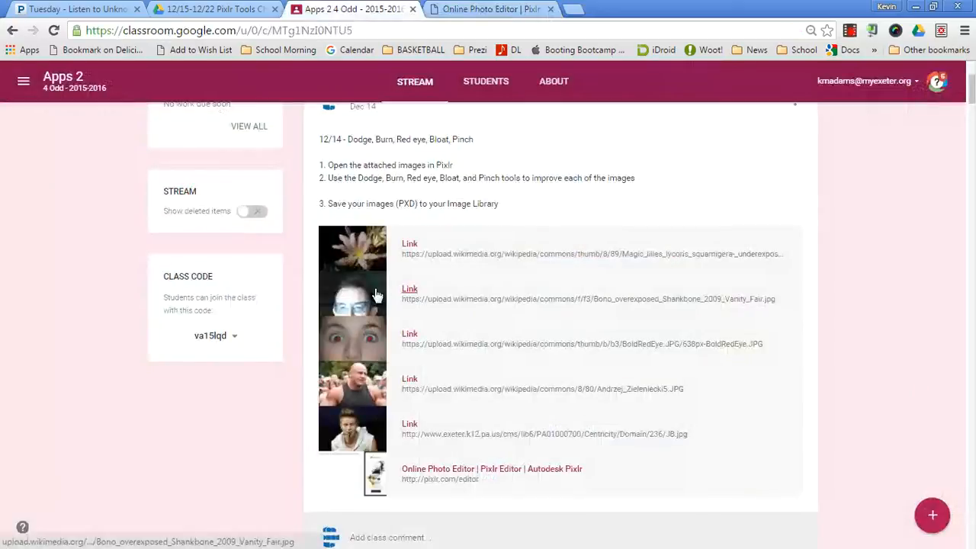
{"action": "right_click", "coordinate": [412, 340]}
{"action": "left_click", "coordinate": [447, 413]}
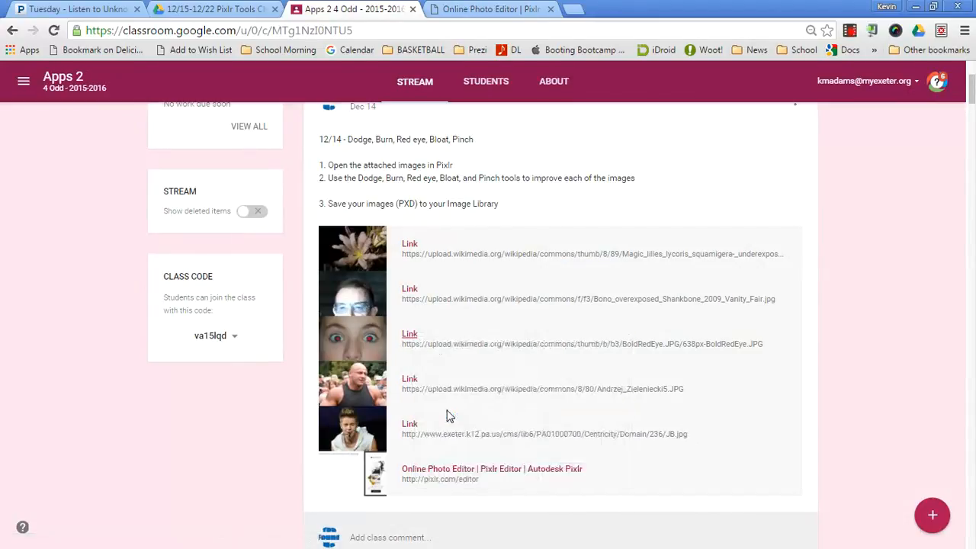
{"action": "key", "text": "ctrl+Tab"}
{"action": "left_click", "coordinate": [300, 402]}
{"action": "key", "text": "ctrl+v"}
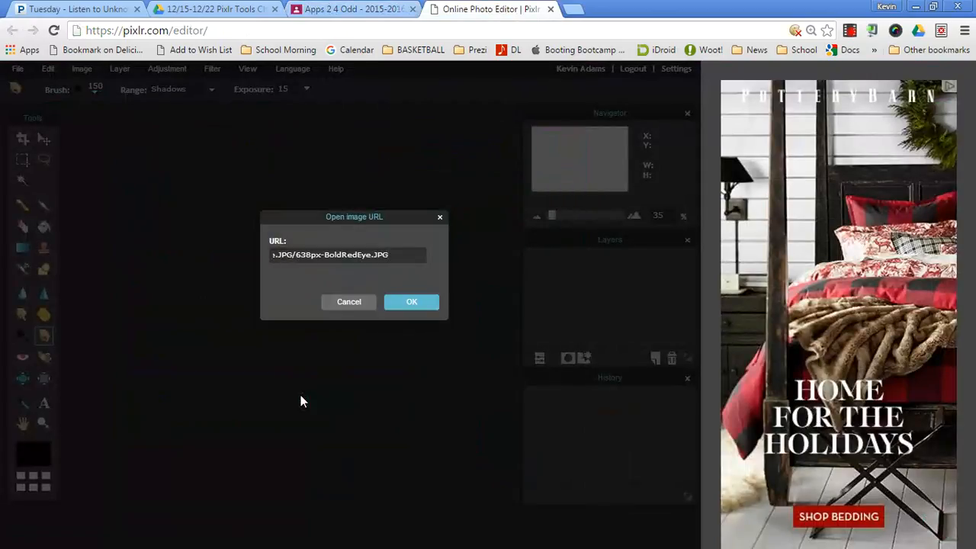
{"action": "key", "text": "Return"}
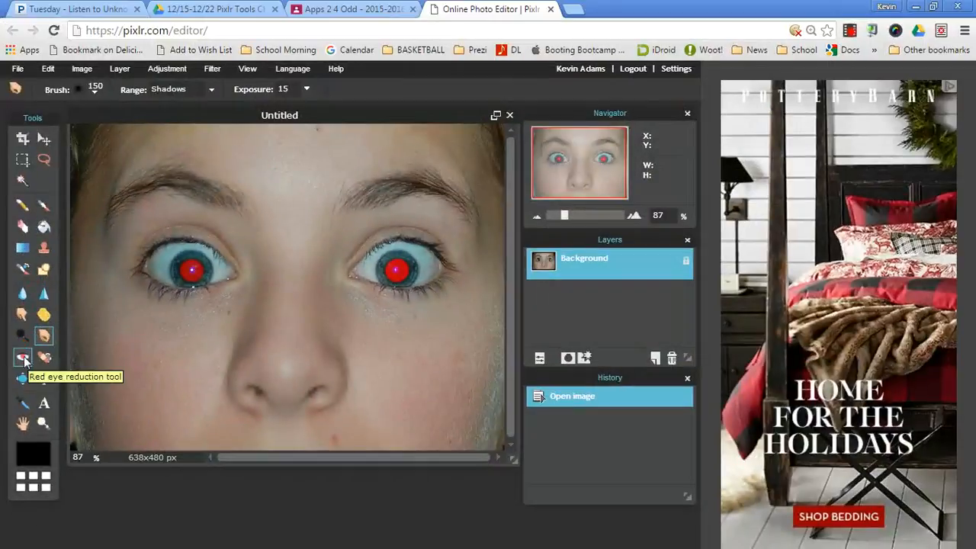
- Remove the redness from both pupils with the Red eye reduction tool
{"action": "left_click", "coordinate": [45, 277]}
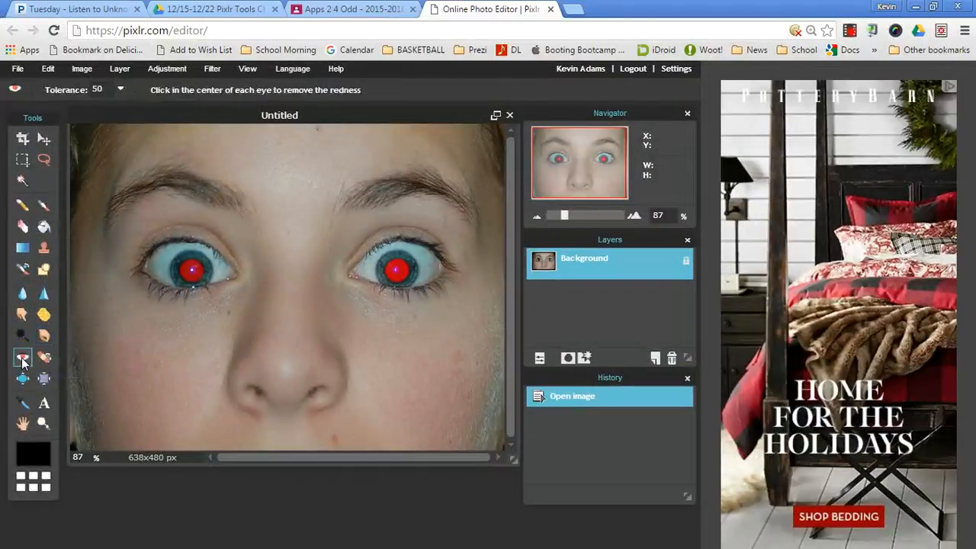
{"action": "left_click", "coordinate": [384, 106]}
{"action": "left_click", "coordinate": [401, 268]}
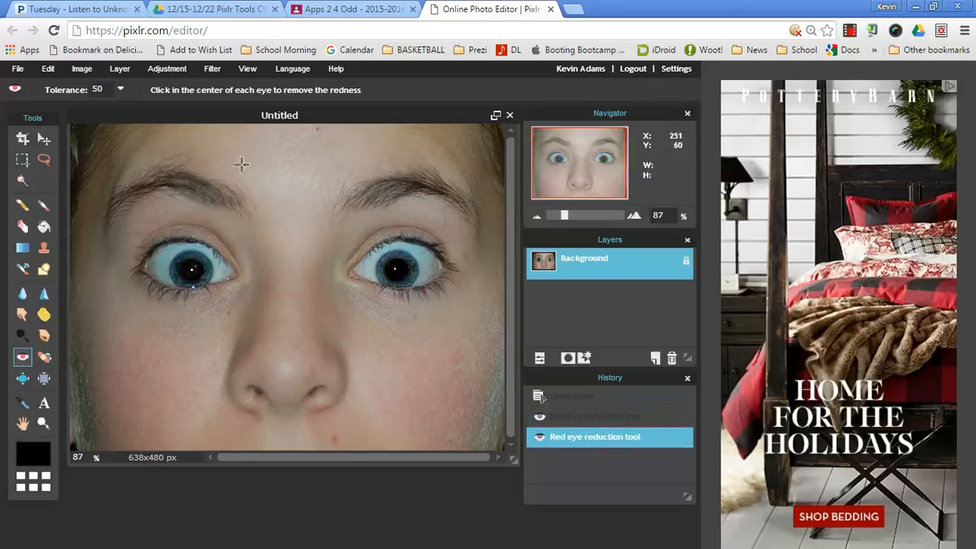
{"action": "left_click", "coordinate": [120, 90]}
- Close the red-eye image without saving and open the JB.jpg image from its URL, copied from the Google Classroom post
{"action": "left_click", "coordinate": [509, 115]}
{"action": "left_click", "coordinate": [367, 336]}
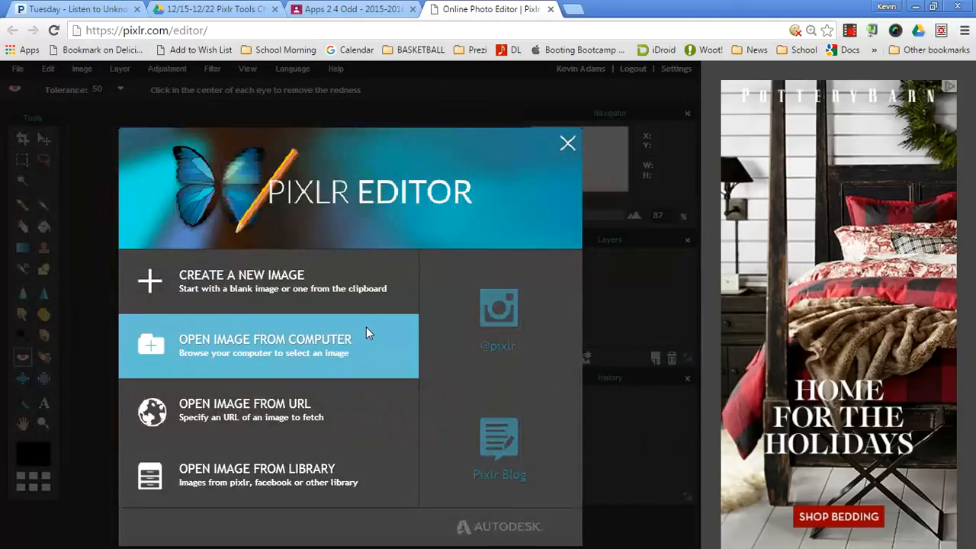
{"action": "left_click", "coordinate": [329, 393]}
{"action": "key", "text": "ctrl+shift+Tab"}
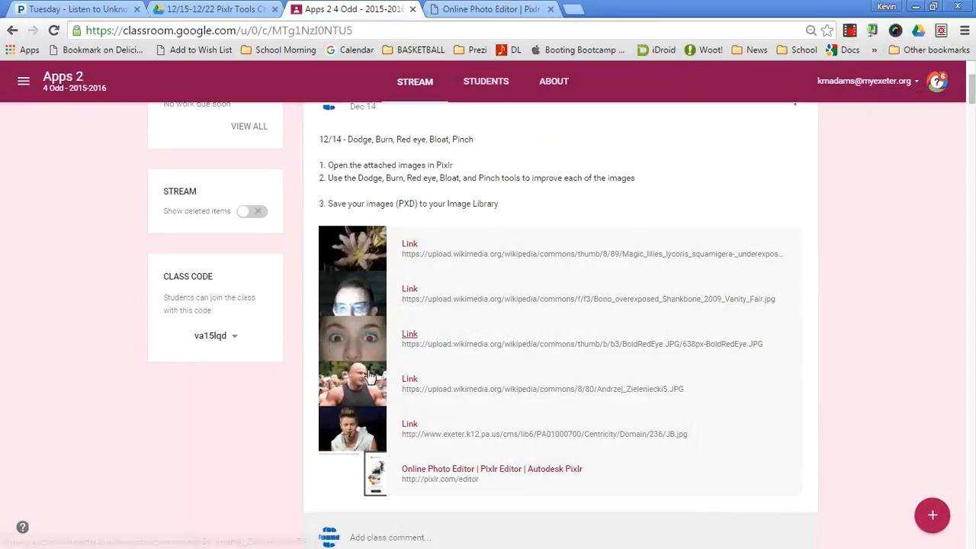
{"action": "right_click", "coordinate": [410, 380]}
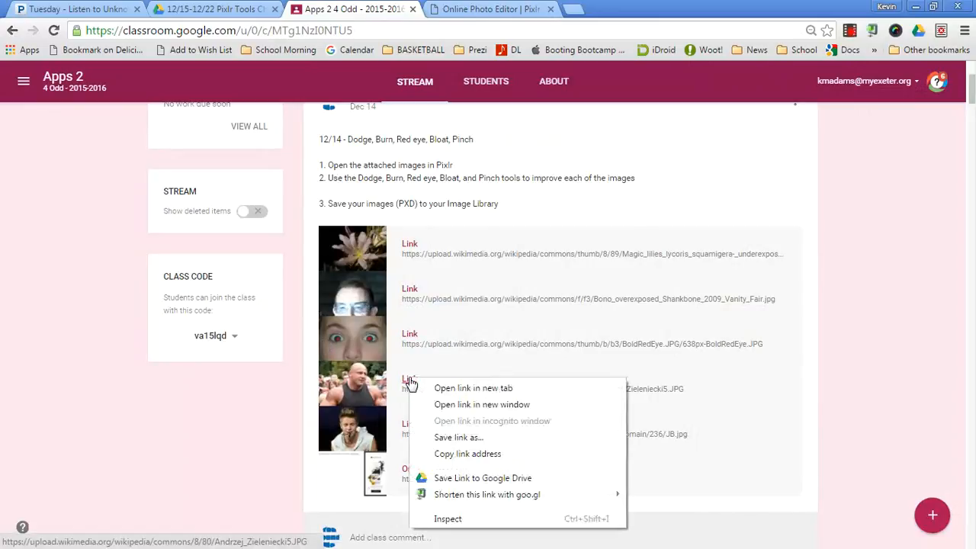
{"action": "left_click", "coordinate": [305, 425]}
{"action": "right_click", "coordinate": [409, 429]}
{"action": "left_click", "coordinate": [475, 348]}
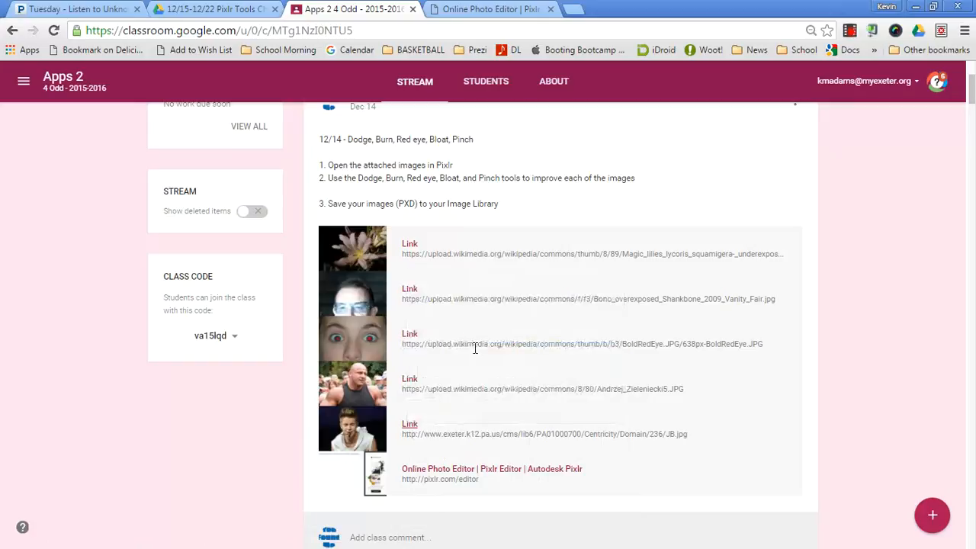
{"action": "key", "text": "ctrl+Tab"}
{"action": "triple_click", "coordinate": [366, 261]}
{"action": "key", "text": "ctrl+v"}
{"action": "key", "text": "Return"}
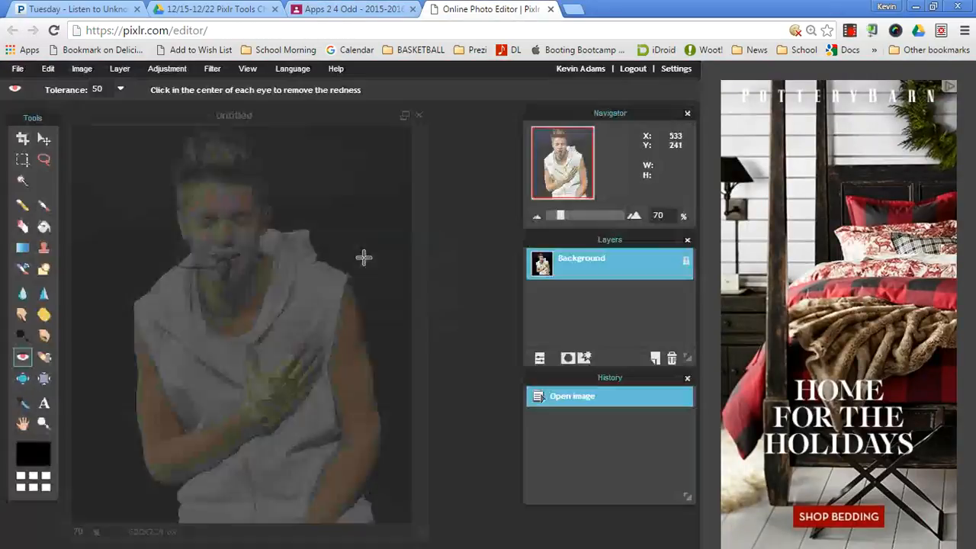
- Activate the Bloat tool and set its size to 50
{"action": "left_click", "coordinate": [26, 385]}
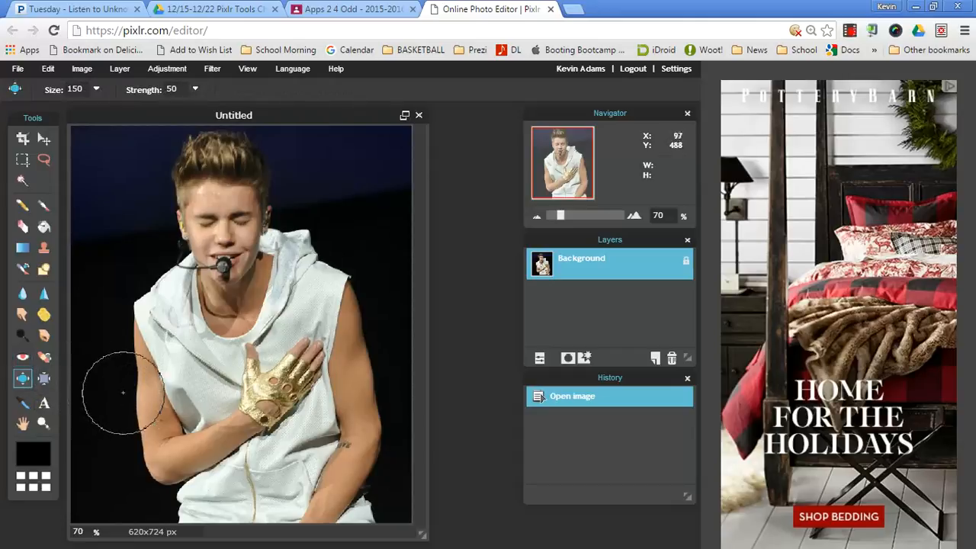
{"action": "left_click", "coordinate": [97, 88]}
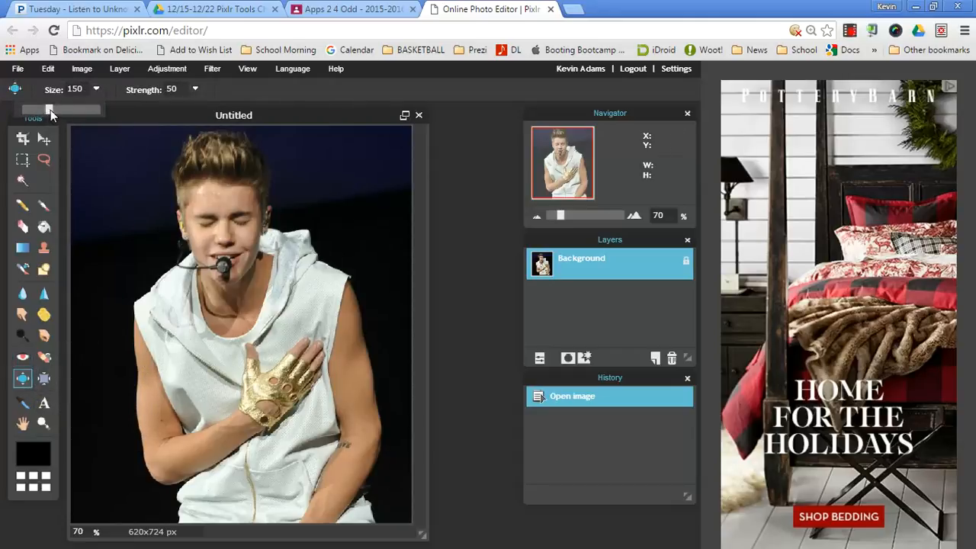
{"action": "left_click_drag", "start_coordinate": [38, 114], "coordinate": [35, 120]}
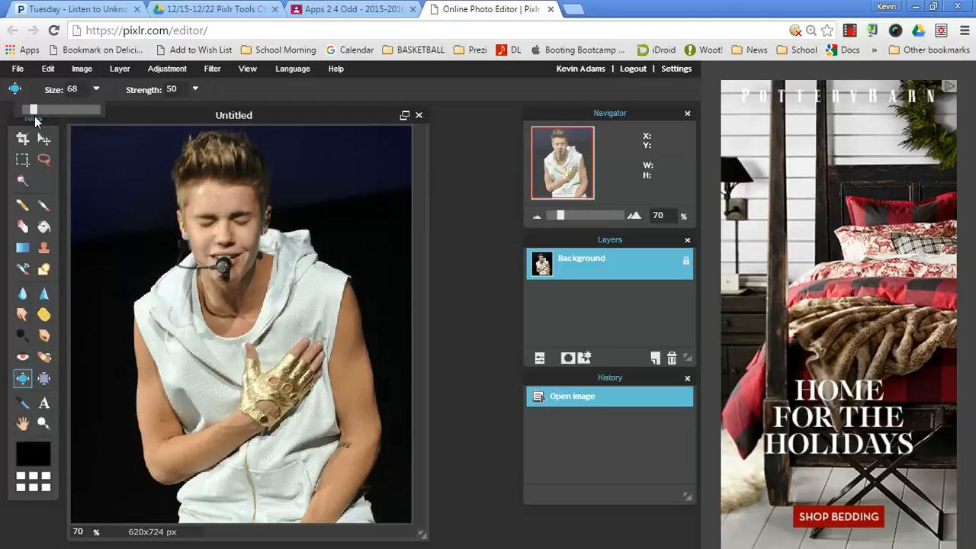
{"action": "left_click", "coordinate": [96, 90]}
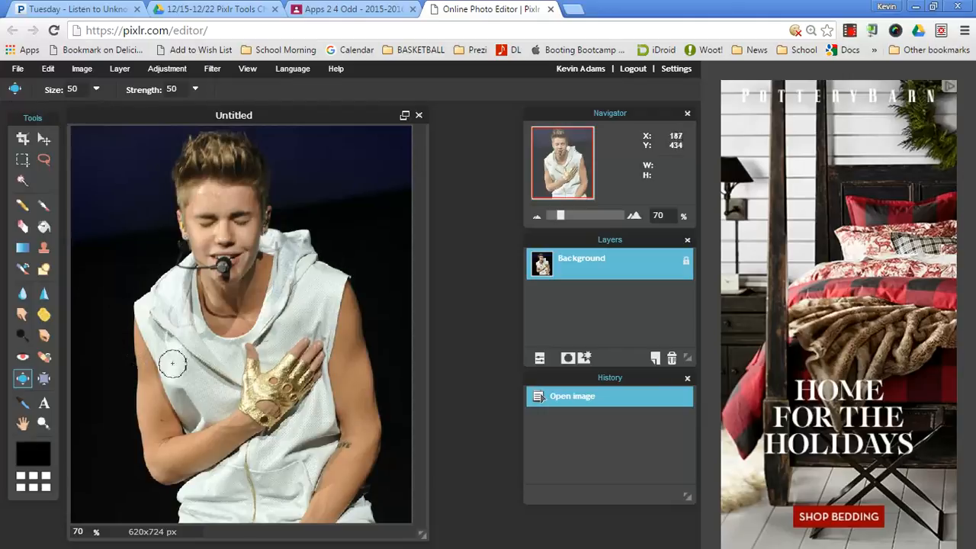
{"action": "left_click", "coordinate": [850, 30]}
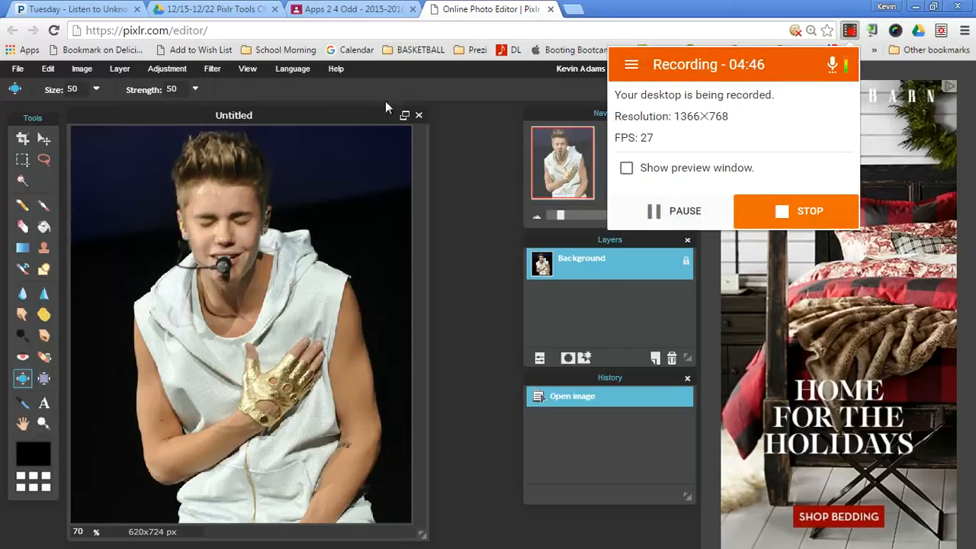
{"action": "left_click", "coordinate": [341, 120]}
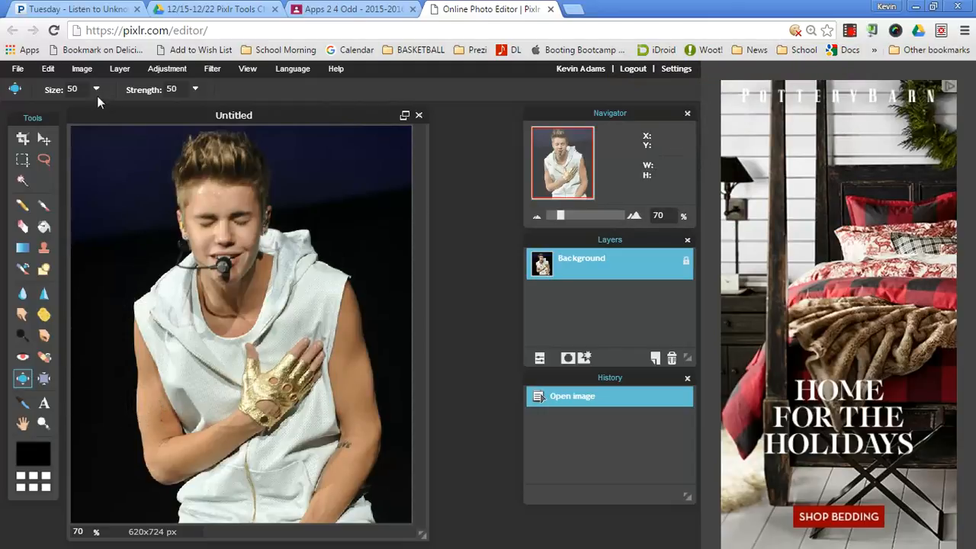
- Bloat the outer edge of the singer's upper arm on the image's left side, working upward from near the elbow
{"action": "left_click", "coordinate": [141, 422]}
{"action": "left_click", "coordinate": [141, 417]}
{"action": "left_click", "coordinate": [140, 406]}
{"action": "left_click", "coordinate": [140, 401]}
{"action": "left_click", "coordinate": [141, 397]}
{"action": "left_click", "coordinate": [141, 396]}
{"action": "left_click", "coordinate": [140, 390]}
{"action": "left_click", "coordinate": [140, 386]}
{"action": "left_click", "coordinate": [139, 382]}
{"action": "left_click", "coordinate": [139, 378]}
{"action": "left_click", "coordinate": [138, 374]}
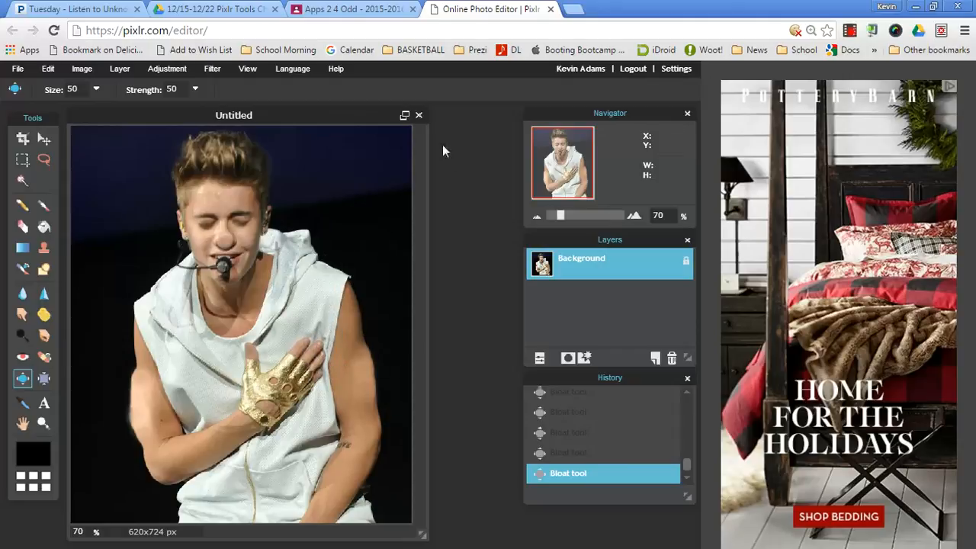
- Close the singer image without saving and open the muscular man's photo from its URL, copied from the fourth link in the Google Classroom post
{"action": "left_click", "coordinate": [419, 116]}
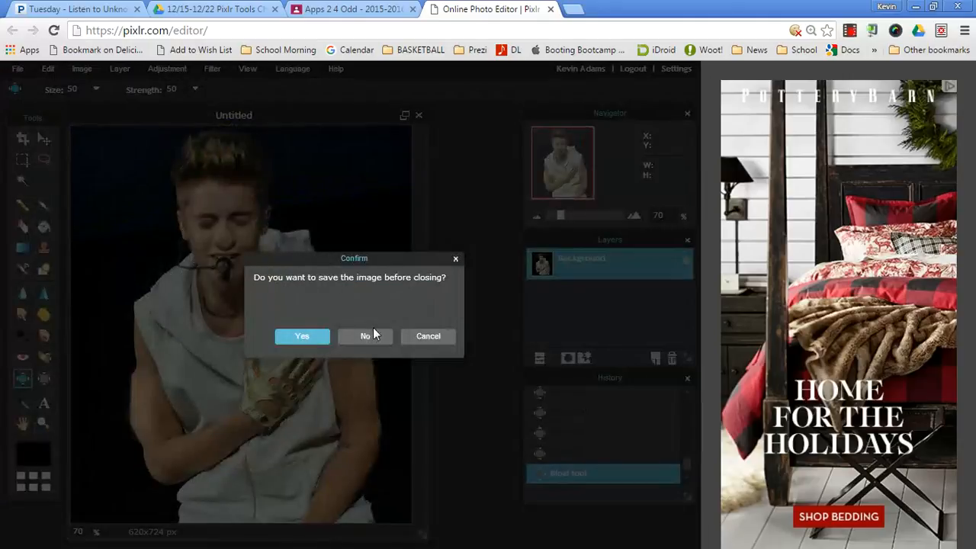
{"action": "left_click", "coordinate": [373, 331]}
{"action": "left_click", "coordinate": [297, 406]}
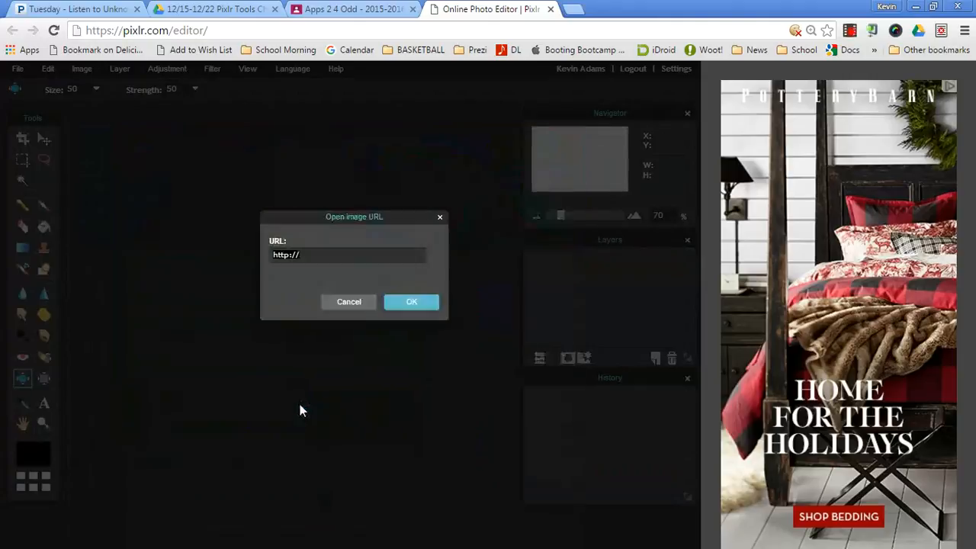
{"action": "key", "text": "ctrl+shift+Tab"}
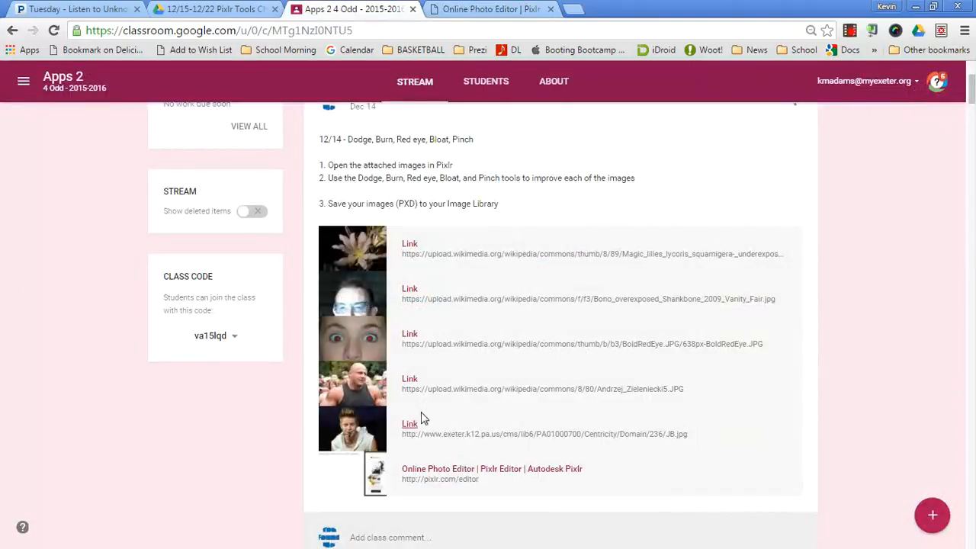
{"action": "right_click", "coordinate": [406, 379]}
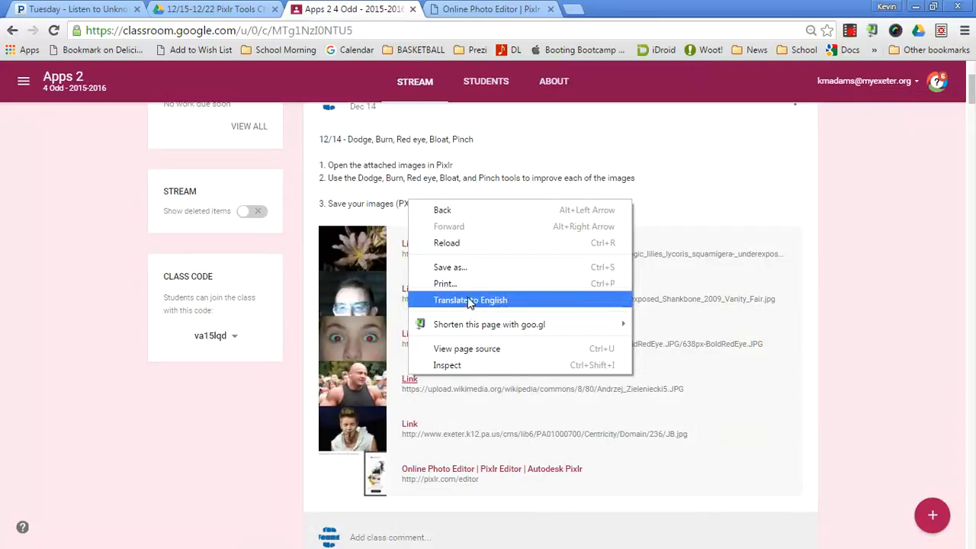
{"action": "left_click", "coordinate": [397, 324]}
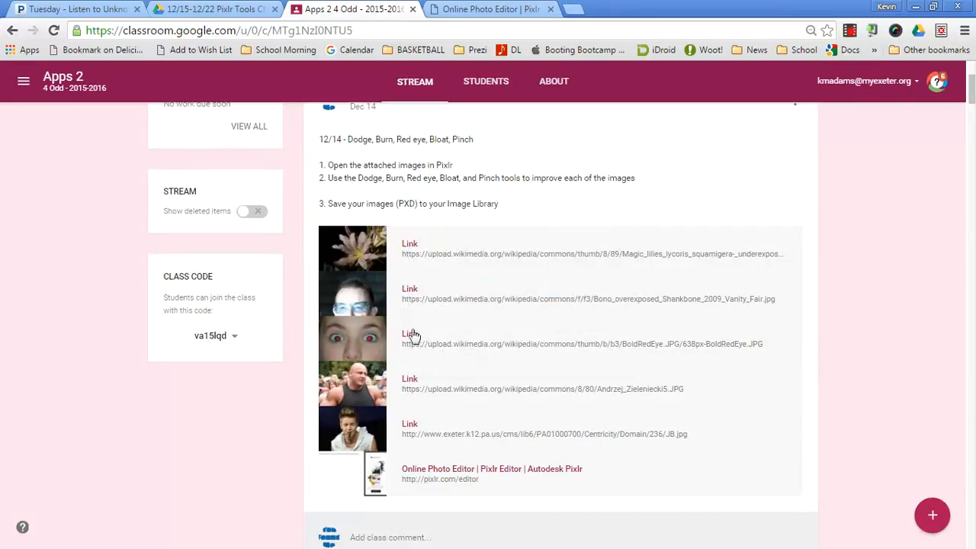
{"action": "right_click", "coordinate": [412, 379]}
{"action": "left_click", "coordinate": [471, 455]}
{"action": "key", "text": "ctrl+Tab"}
{"action": "triple_click", "coordinate": [326, 254]}
{"action": "key", "text": "ctrl+v"}
{"action": "key", "text": "Return"}
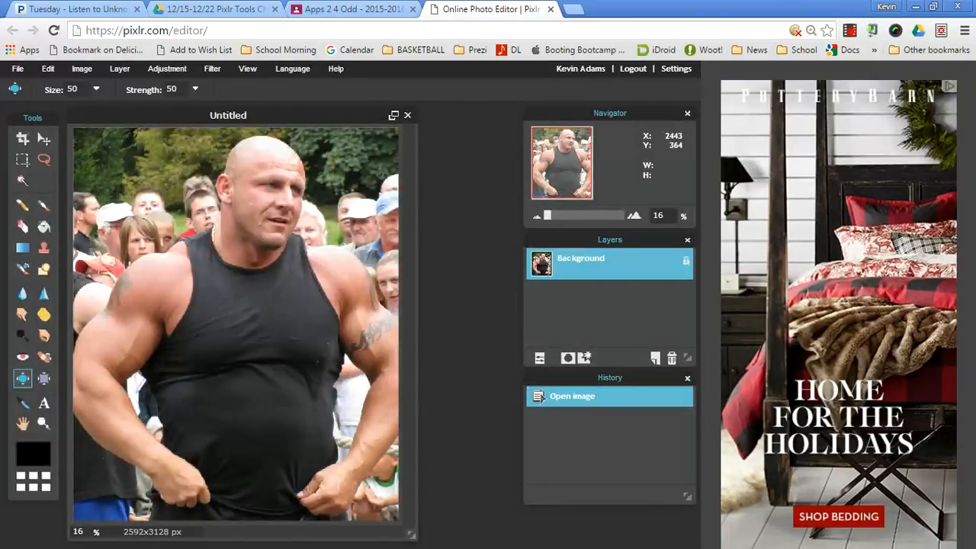
- Move the image window away from the tools and pinch the outer edge of the man's upper arm with the Pinch tool
{"action": "left_click_drag", "start_coordinate": [287, 112], "coordinate": [359, 114]}
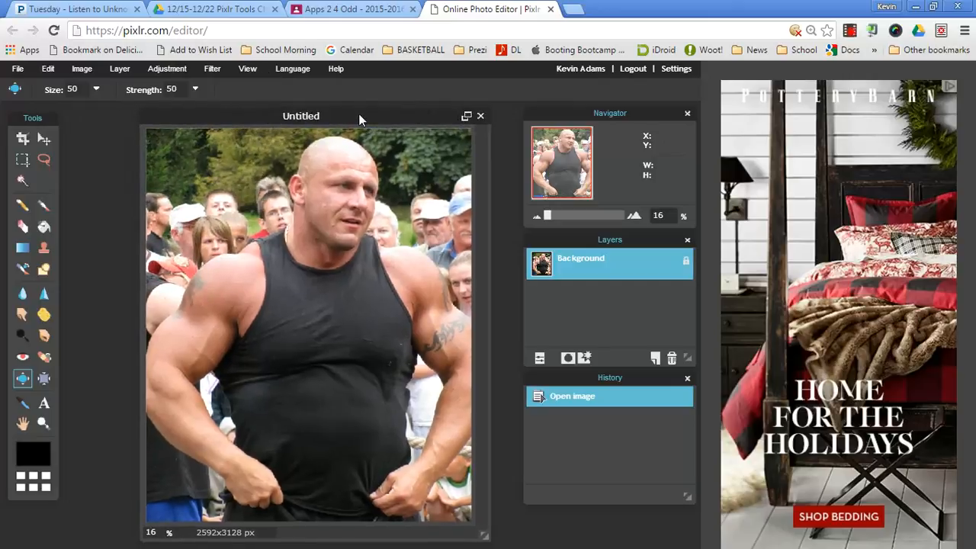
{"action": "left_click", "coordinate": [45, 379]}
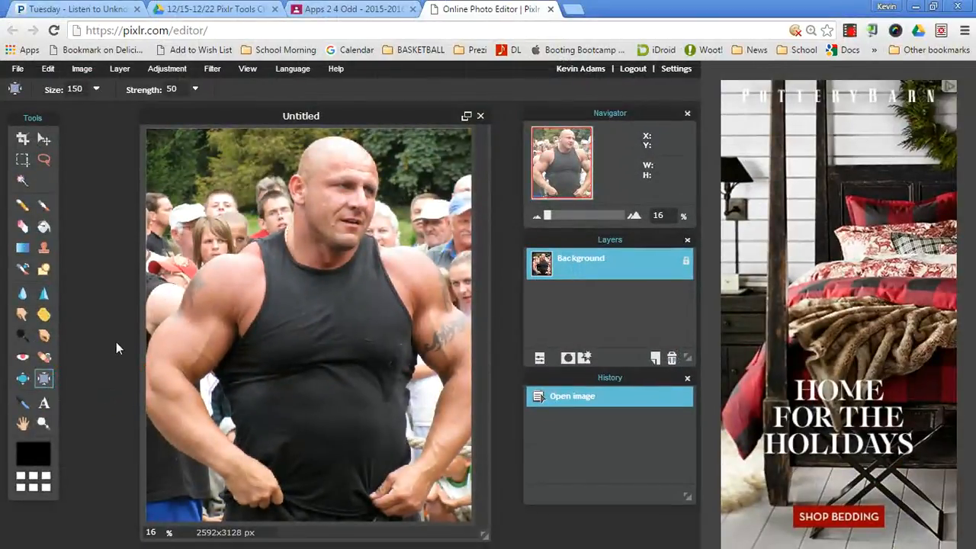
{"action": "left_click", "coordinate": [168, 320]}
{"action": "left_click", "coordinate": [168, 321]}
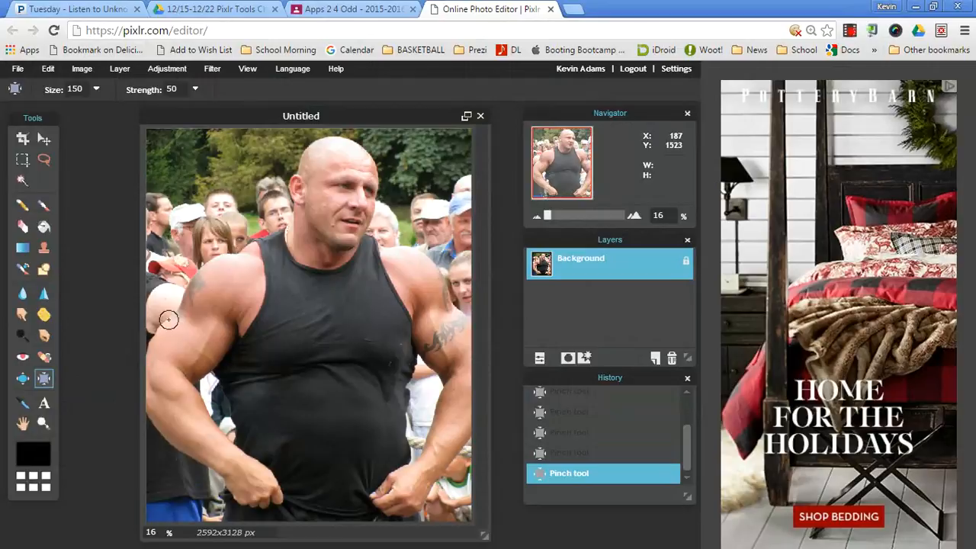
{"action": "left_click", "coordinate": [168, 320]}
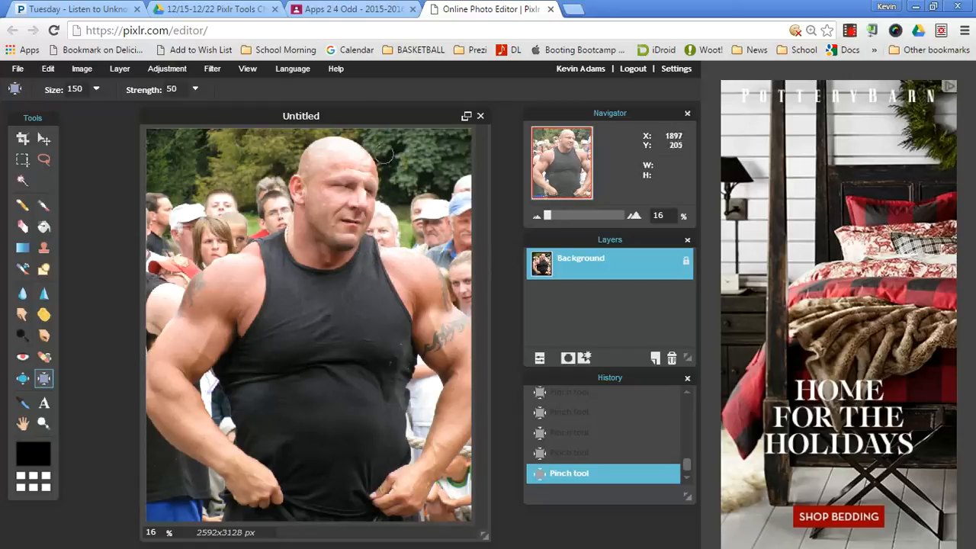
- Review the Dodge, Burn, Red eye, Bloat and Pinch assignment and neighbouring posts in the Google Classroom stream, and return to the Pixlr editor
{"action": "left_click", "coordinate": [350, 9]}
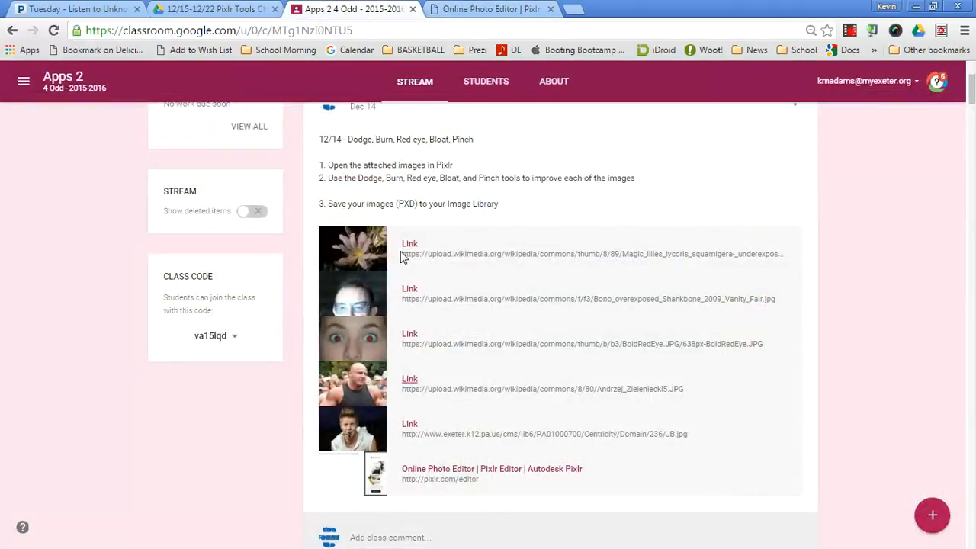
{"action": "scroll", "coordinate": [403, 257], "scroll_direction": "down", "scroll_amount": 15}
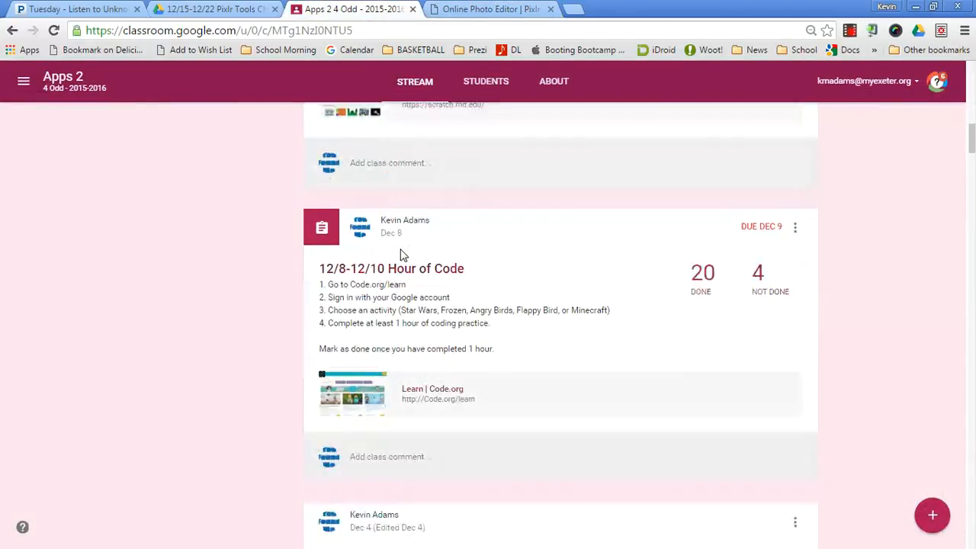
{"action": "scroll", "coordinate": [402, 257], "scroll_direction": "down", "scroll_amount": 7}
{"action": "scroll", "coordinate": [401, 256], "scroll_direction": "up", "scroll_amount": 20}
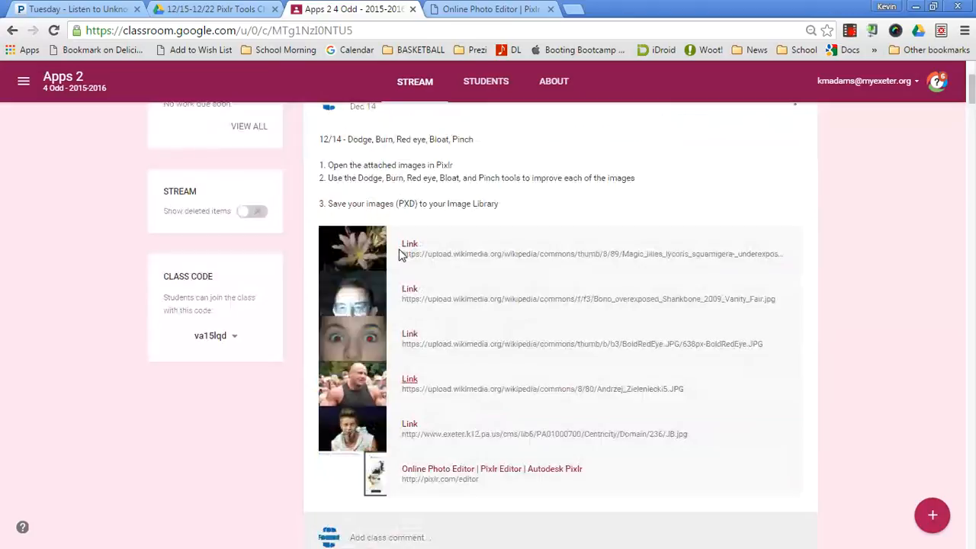
{"action": "scroll", "coordinate": [402, 254], "scroll_direction": "up", "scroll_amount": 3}
{"action": "left_click", "coordinate": [500, 10]}
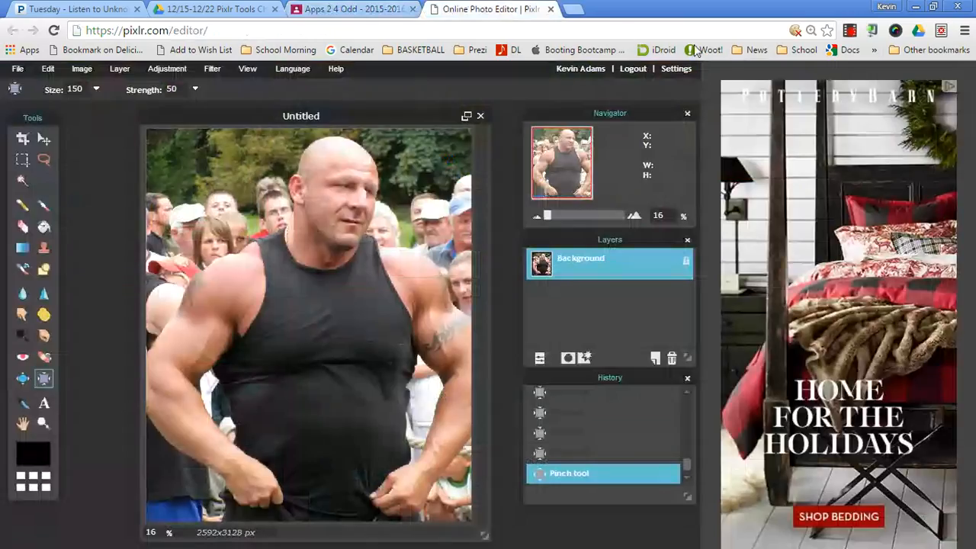